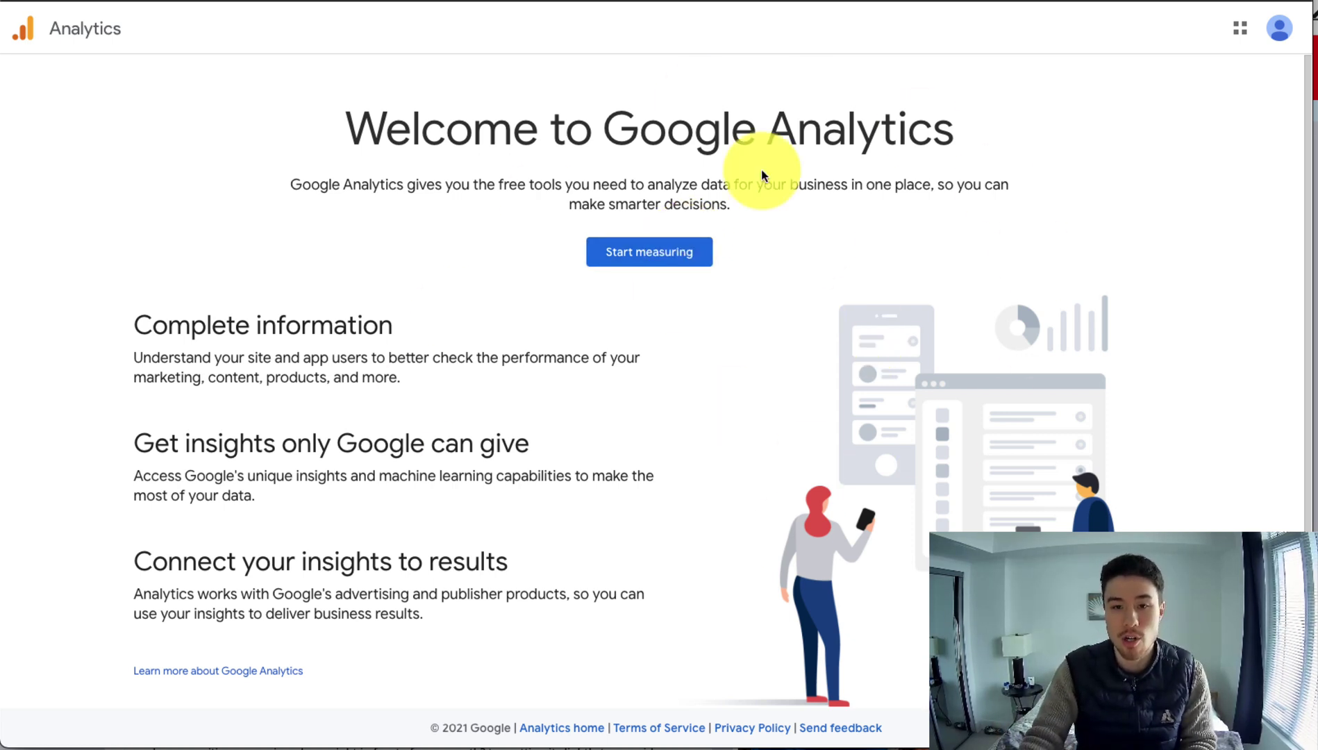
Start a new Analytics account named Shopify Masterclass.
click(625, 260)
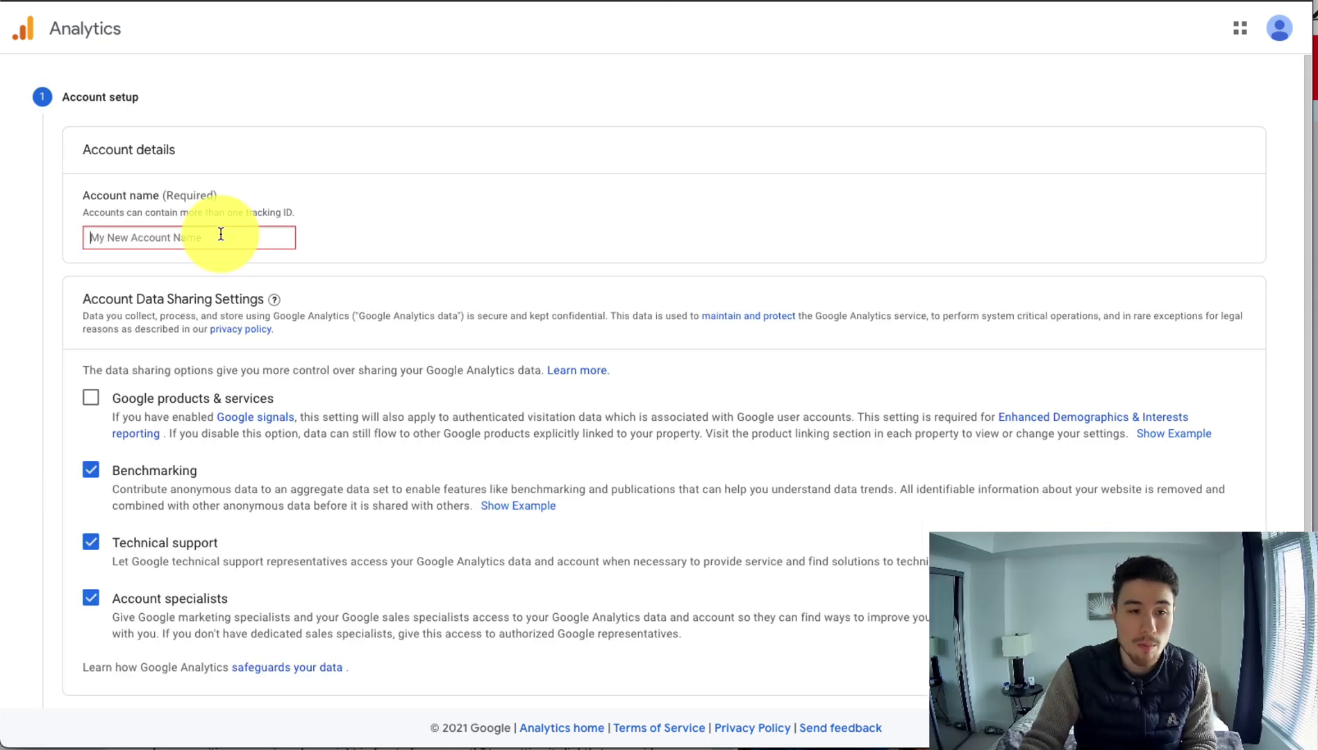
click(220, 234)
text(Shopify )
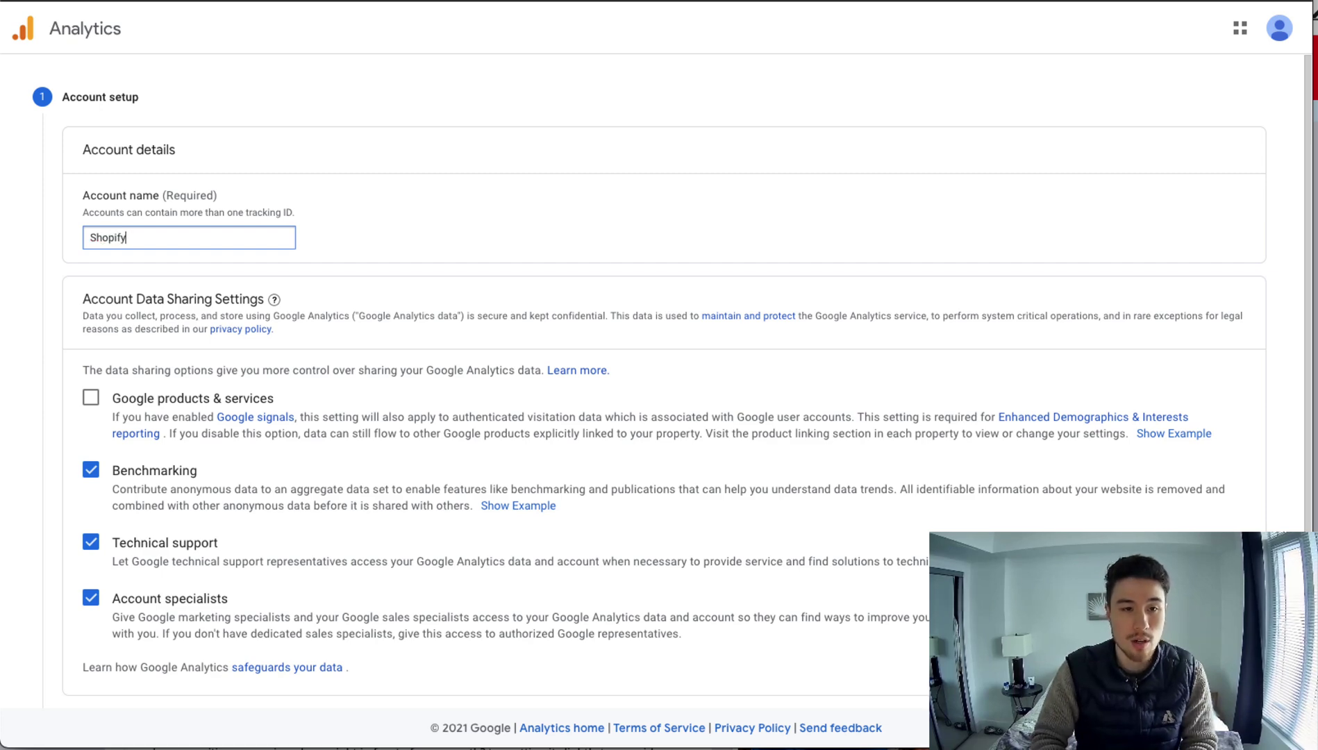
text(Masterclass)
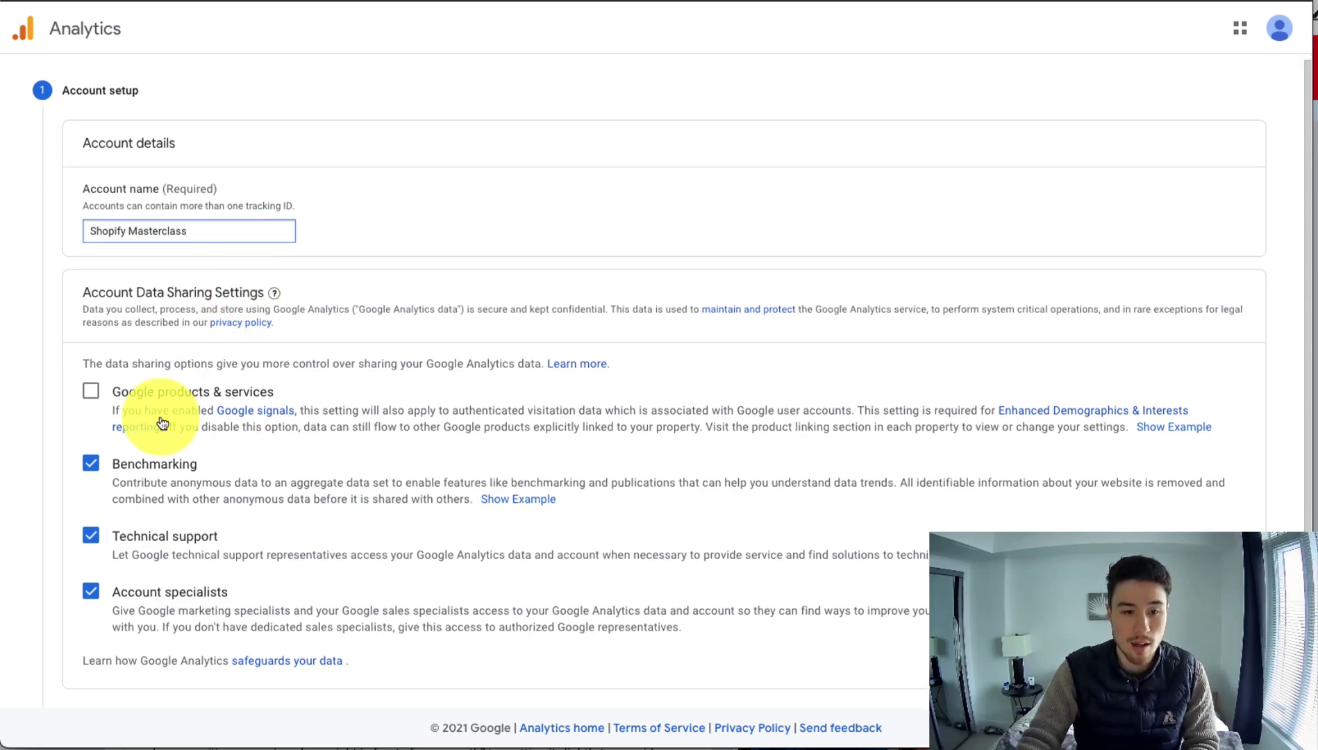
scroll(82, 453, down, 3)
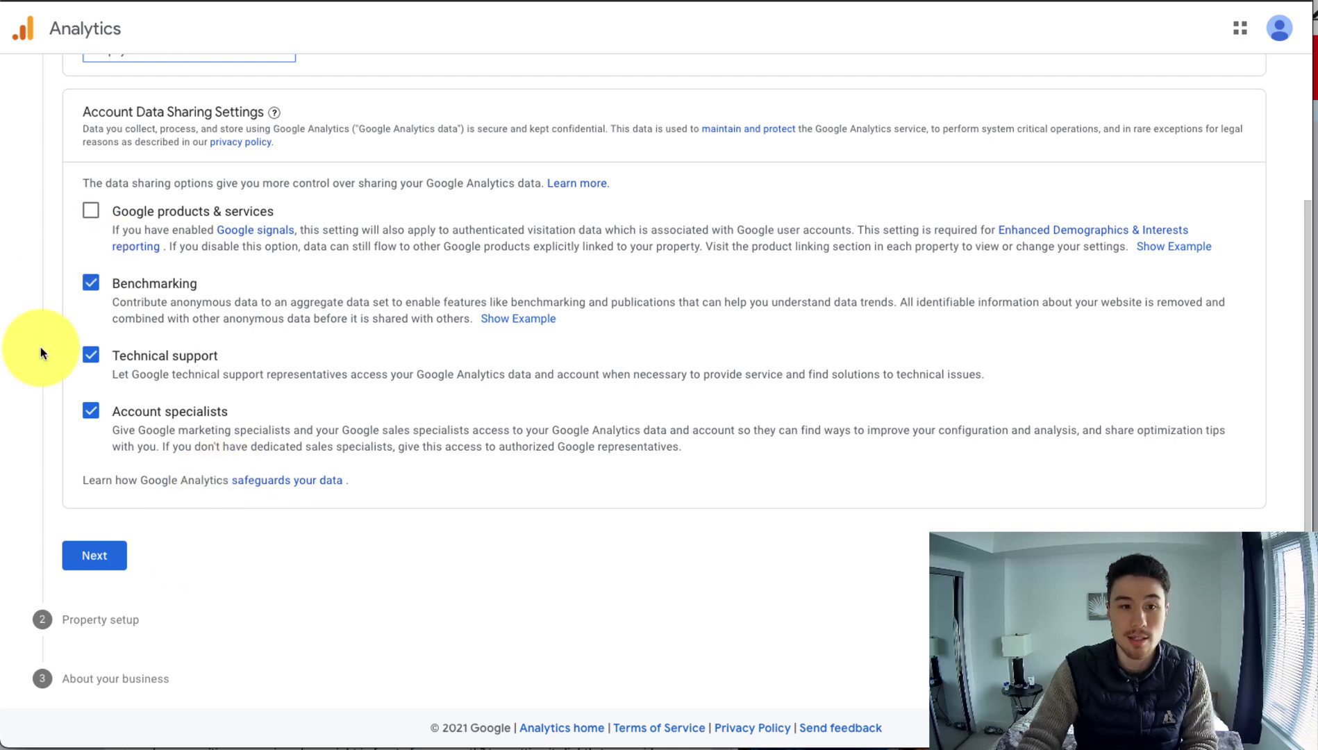
click(84, 562)
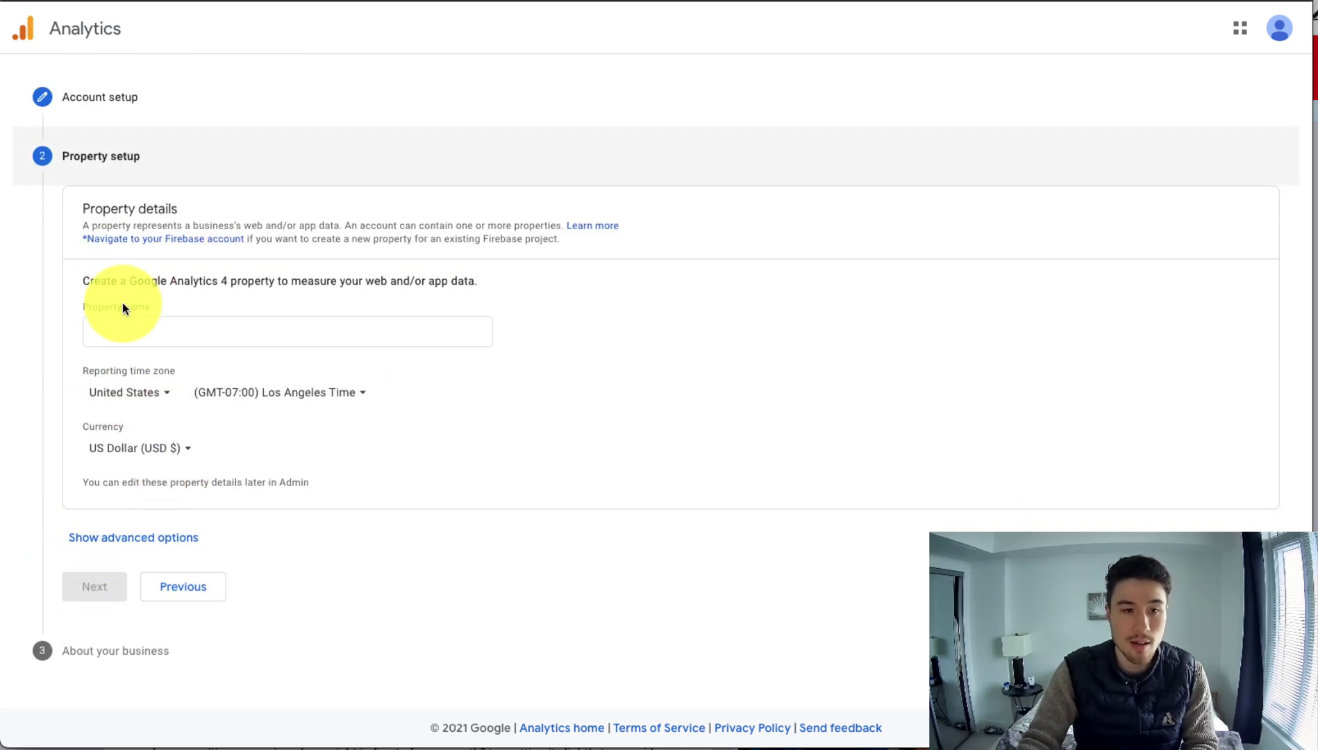
Name the property Shopify Masterclass, keeping Los Angeles time, with Canadian Dollar currency.
click(119, 325)
text(Shopify Masterclass)
click(309, 391)
click(276, 625)
click(273, 392)
click(302, 511)
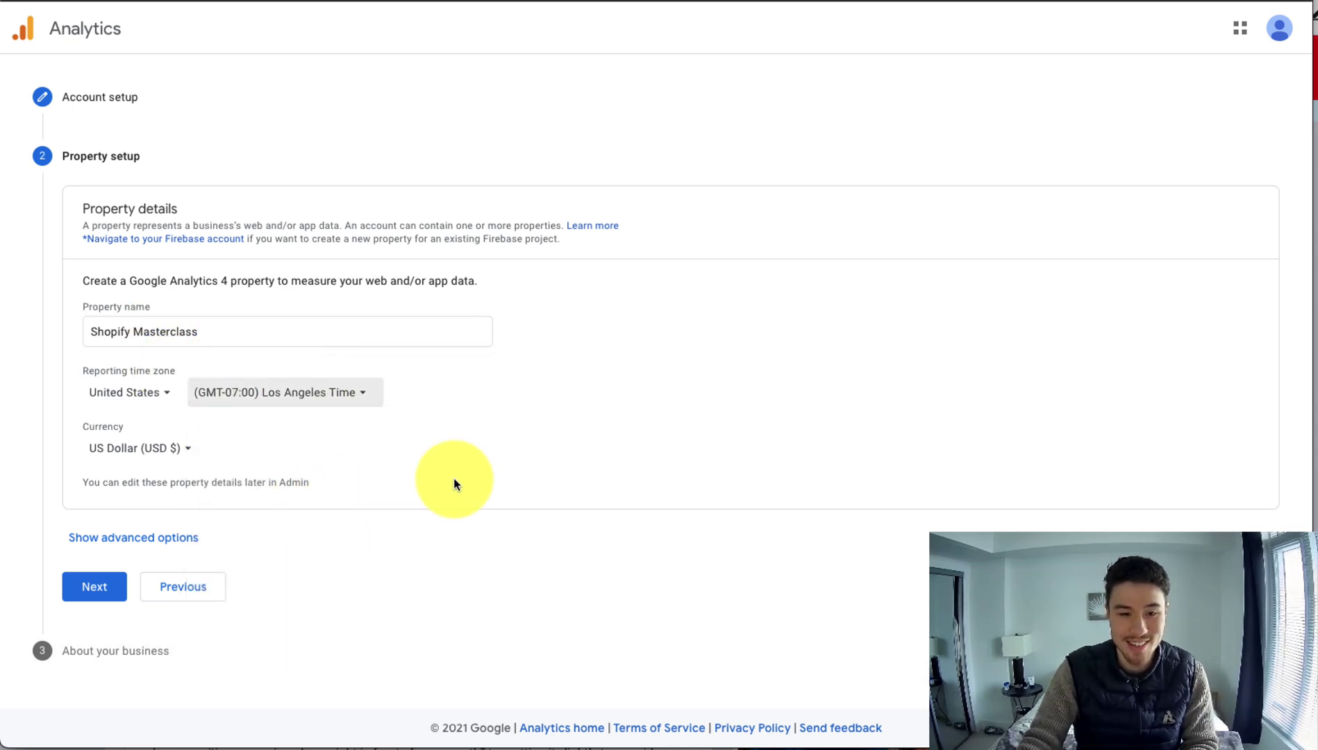
click(188, 448)
text(cad)
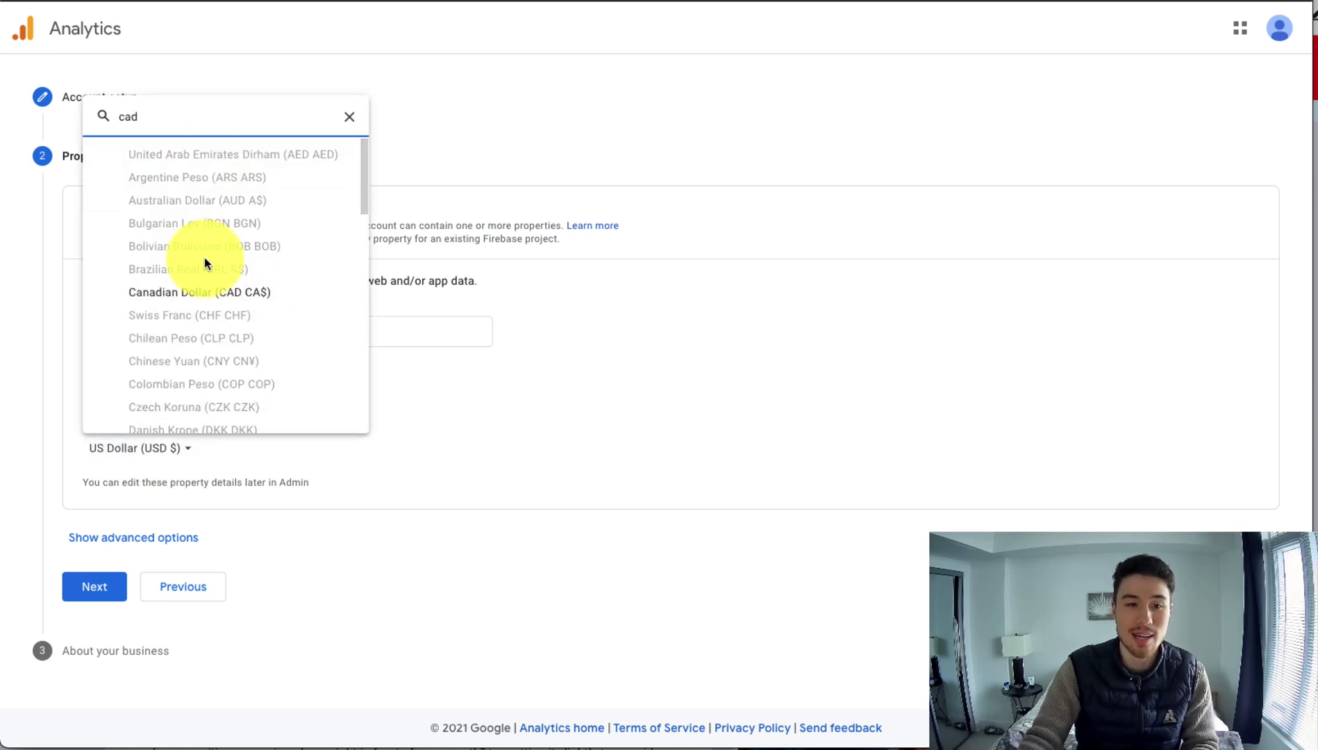
click(196, 292)
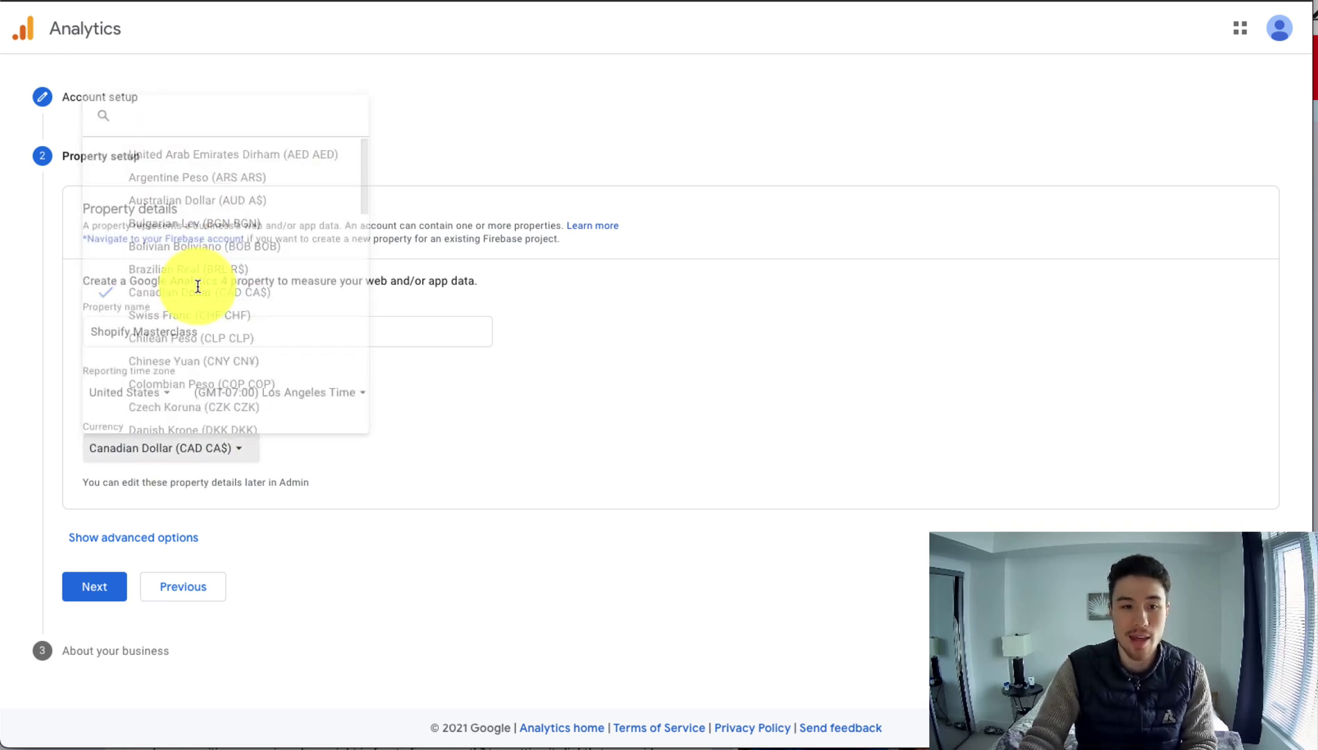
click(90, 590)
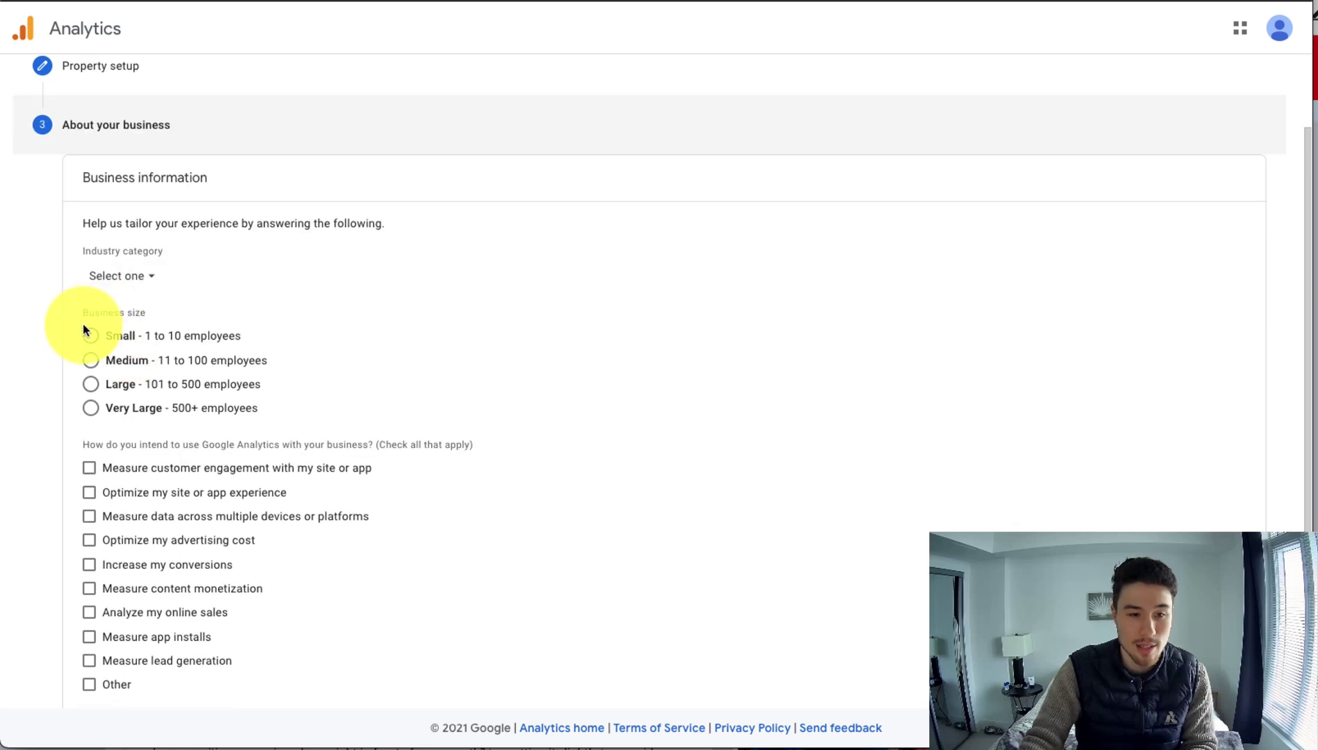
scroll(163, 366, down, 2)
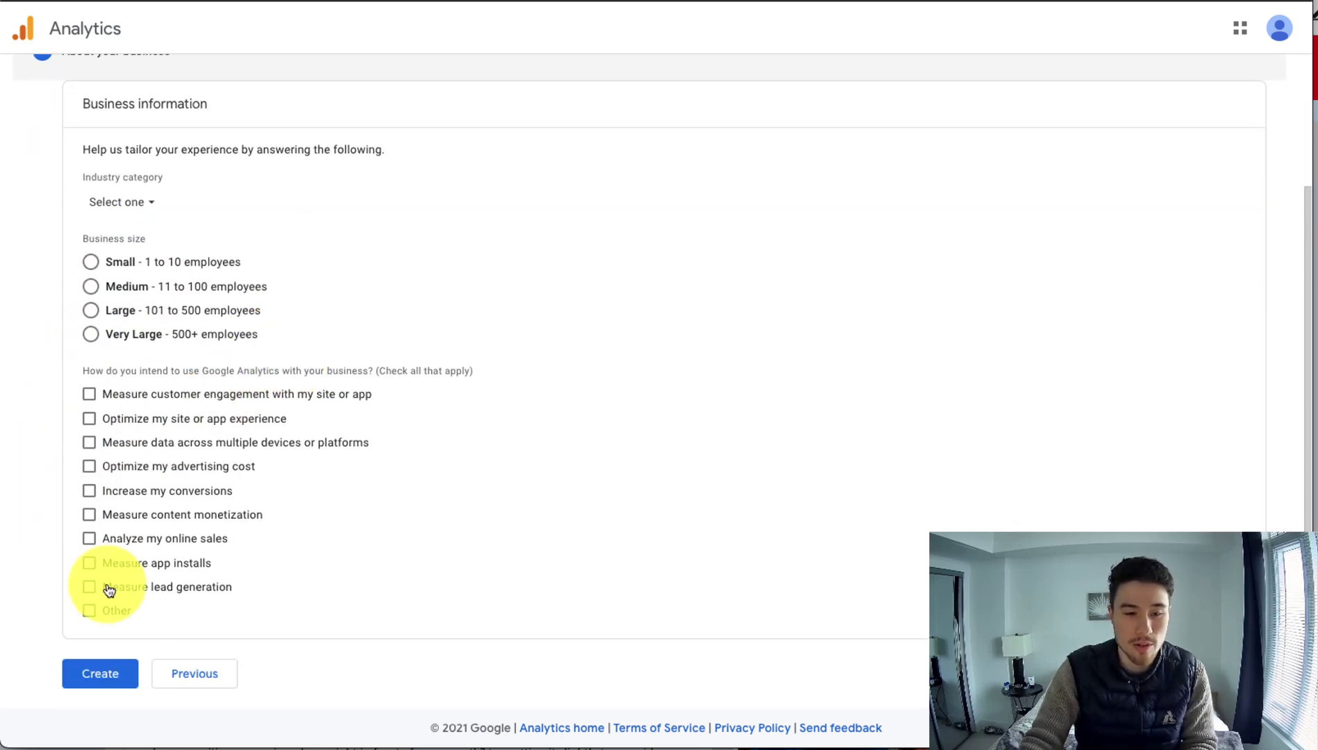
Describe the business as Small, Other use, Arts & Entertainment industry, and create it.
click(103, 611)
click(92, 262)
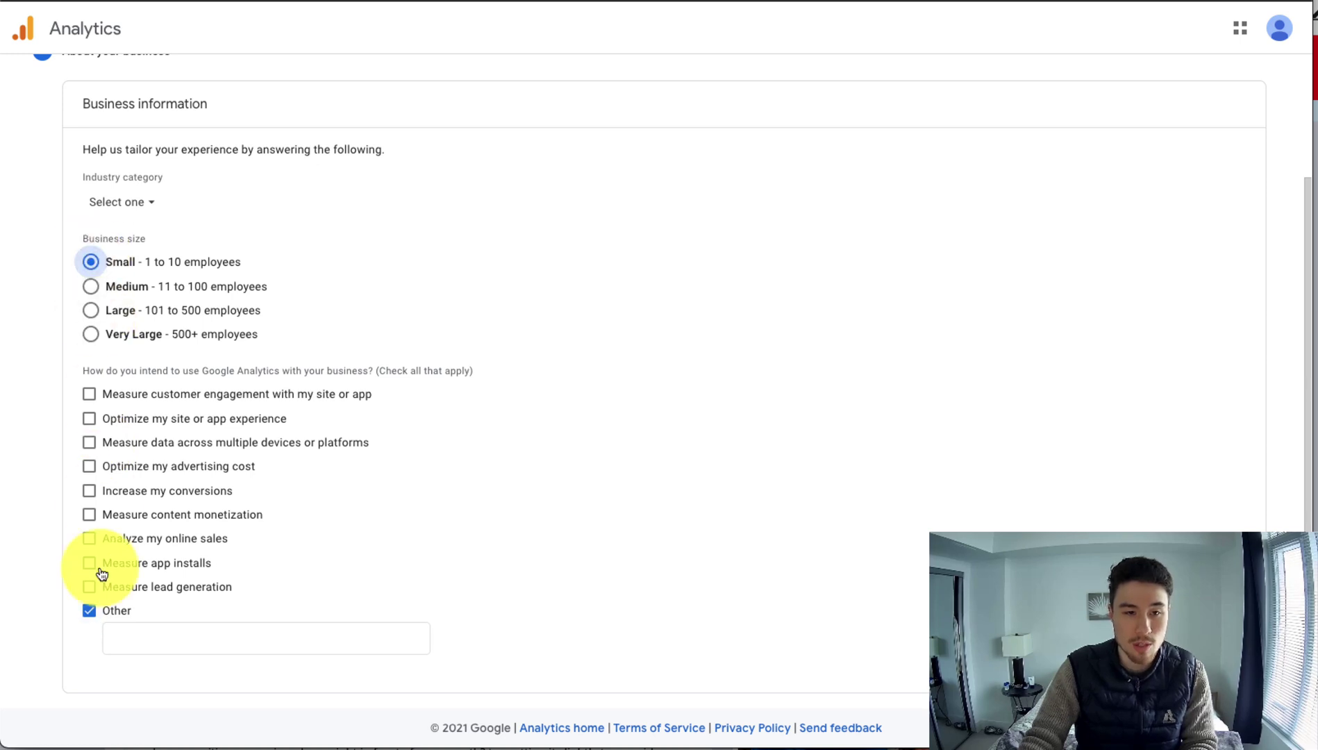
click(118, 202)
text(me)
key(BackSpace)
key(BackSpace)
click(180, 300)
scroll(381, 563, down, 1)
click(109, 669)
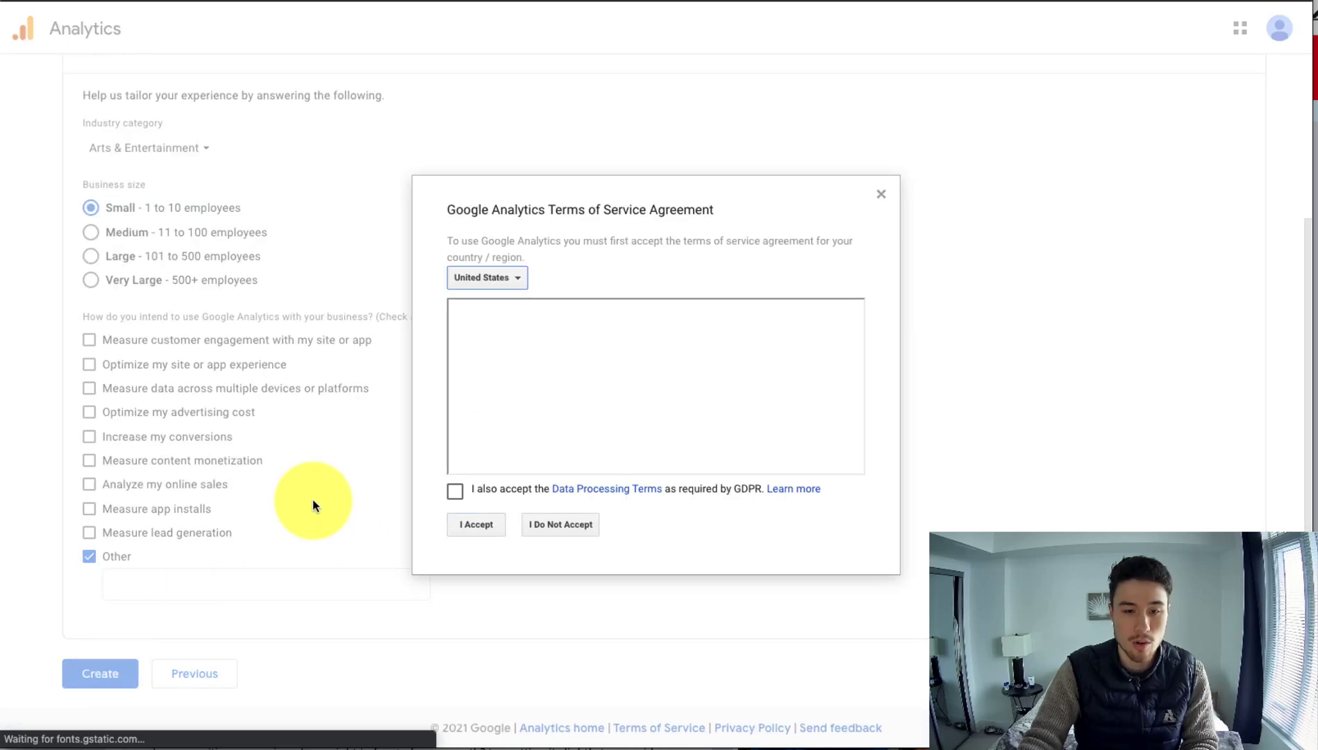
Accept the Canada terms of service along with the Data Processing Terms.
click(507, 281)
text(ca)
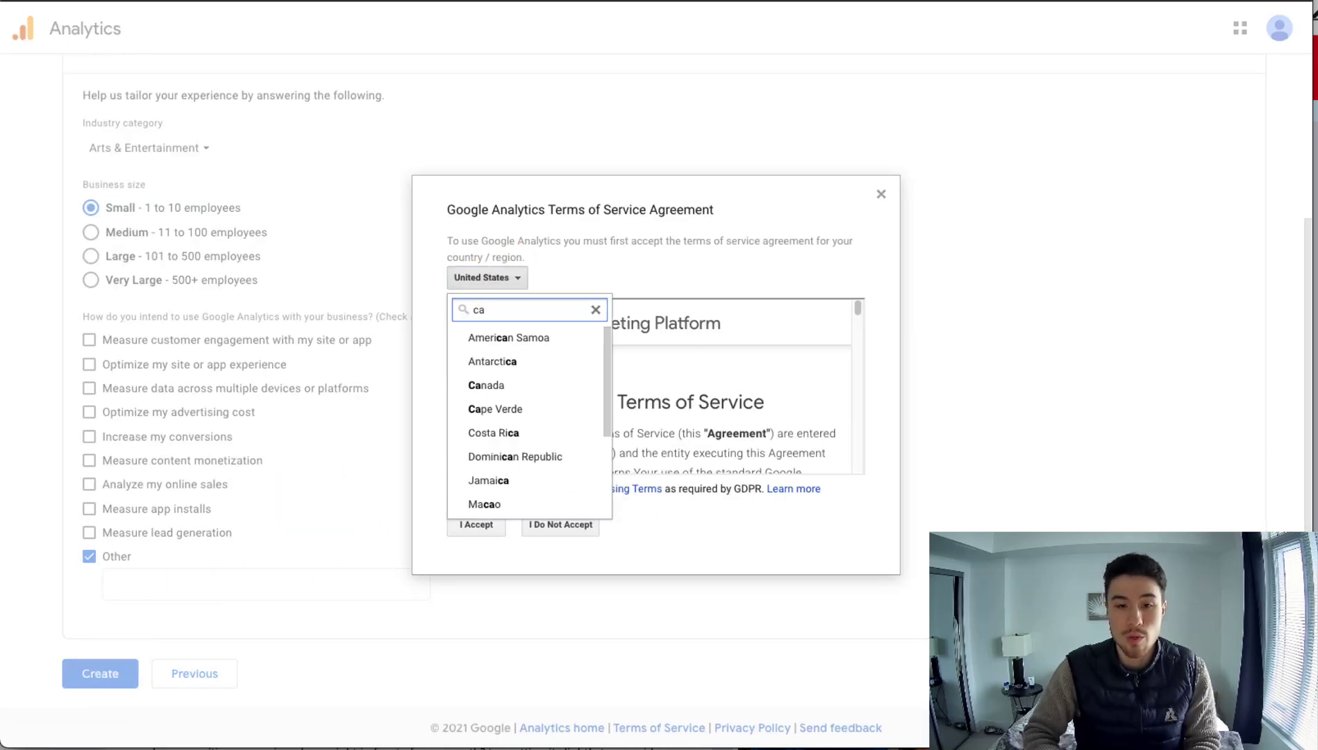
click(485, 384)
click(455, 489)
click(475, 523)
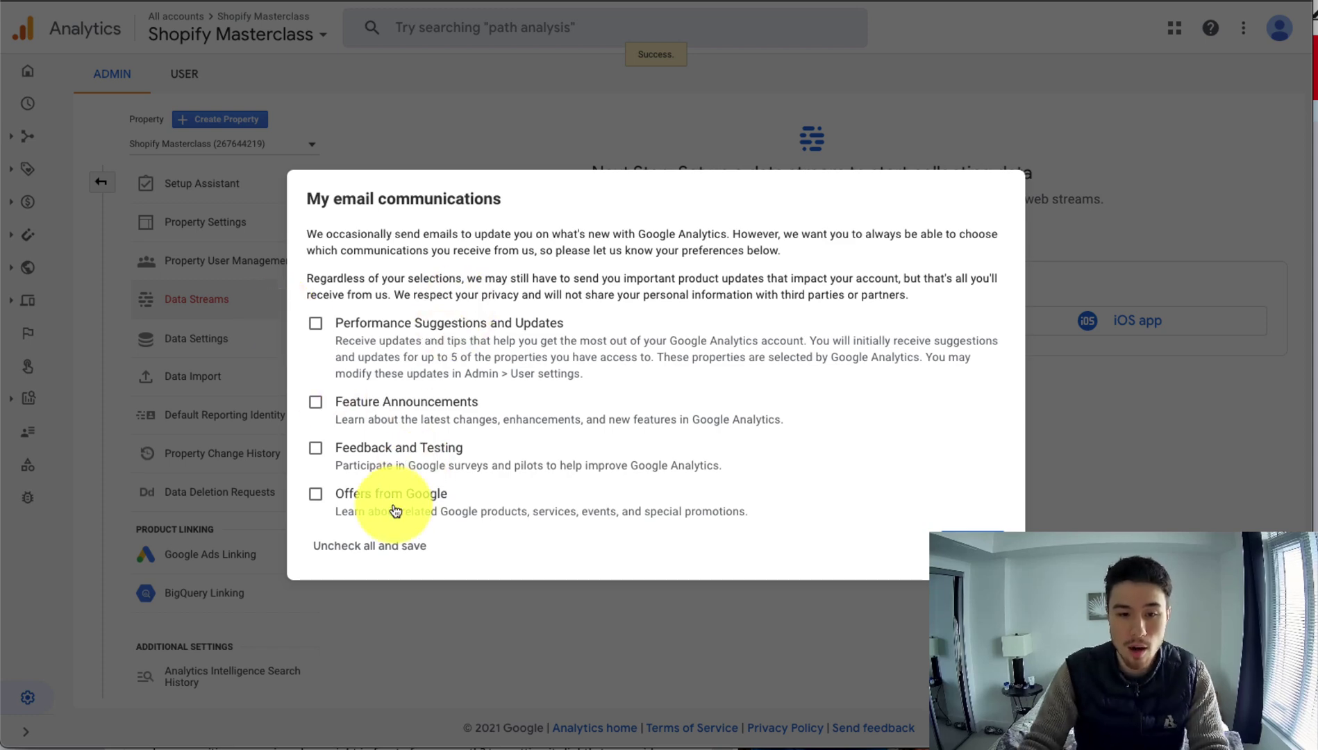
Decline all email updates; add a Shopify Masterclass web stream for the myshopify URL.
click(416, 549)
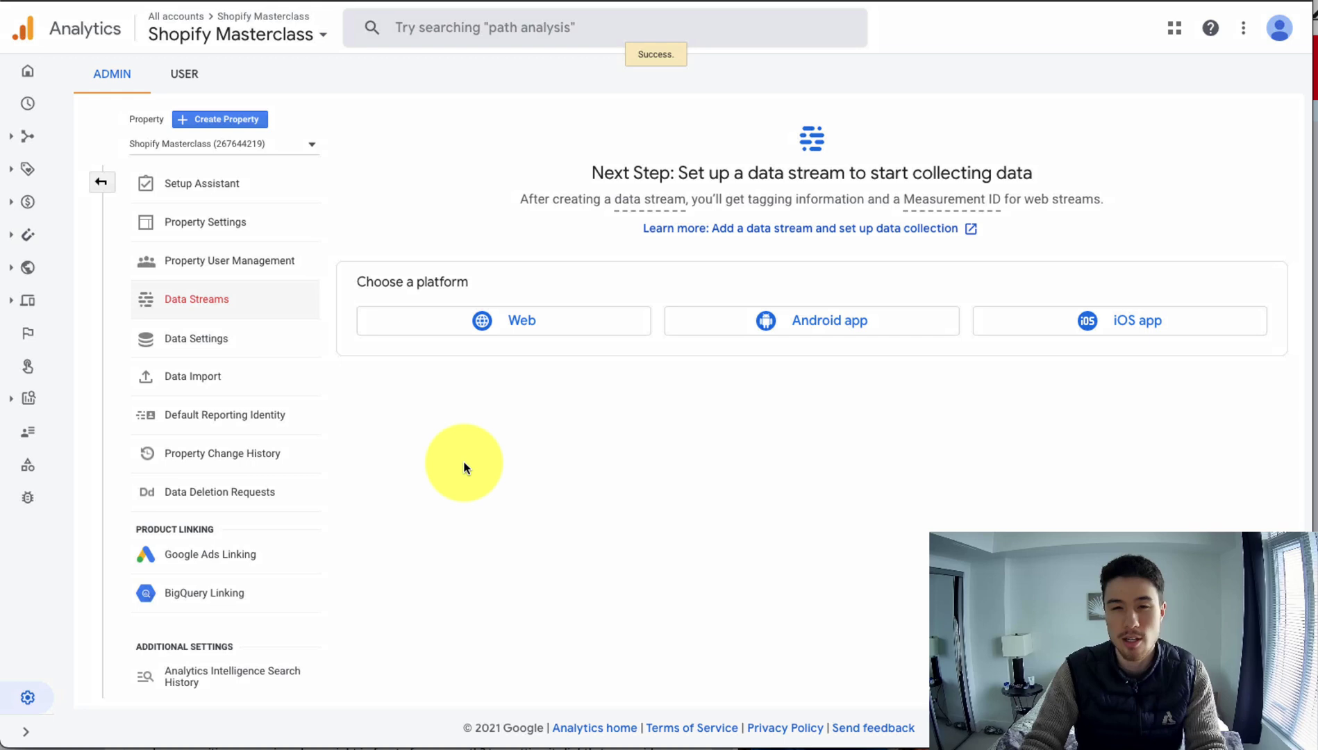
click(512, 328)
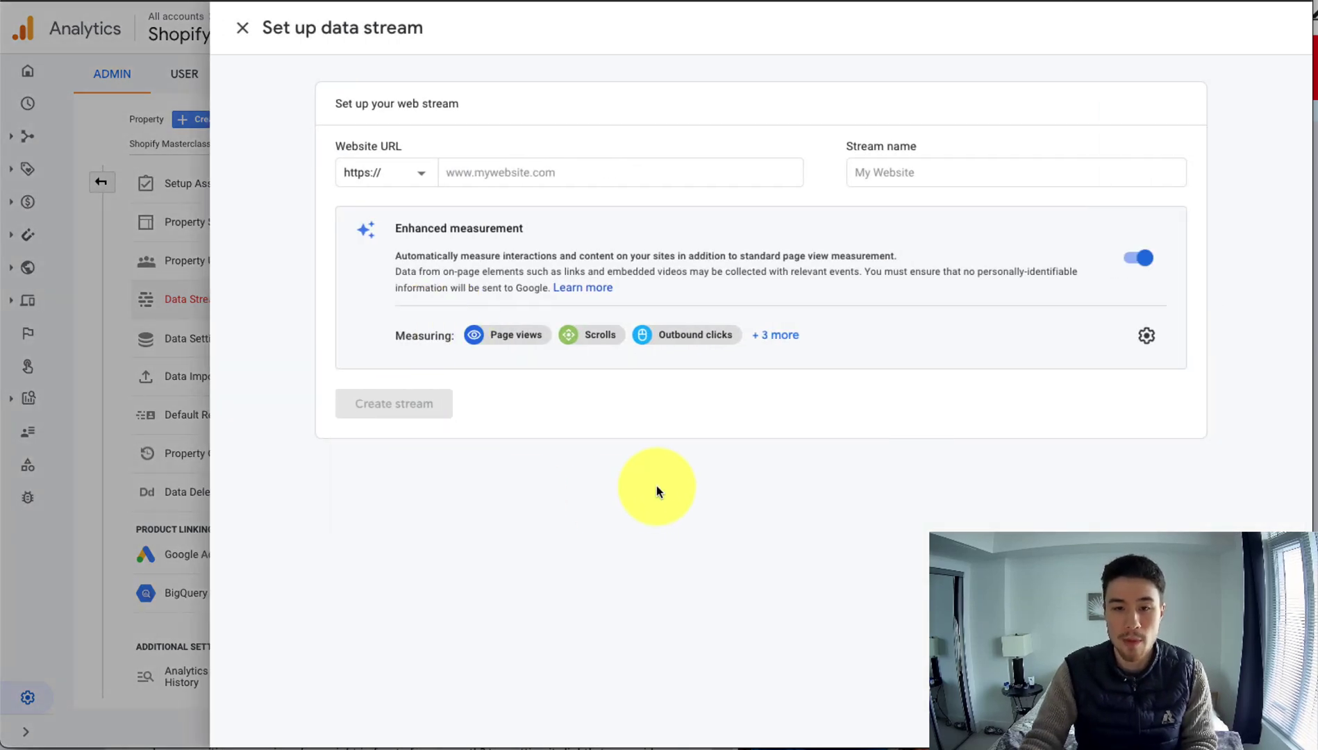
click(465, 172)
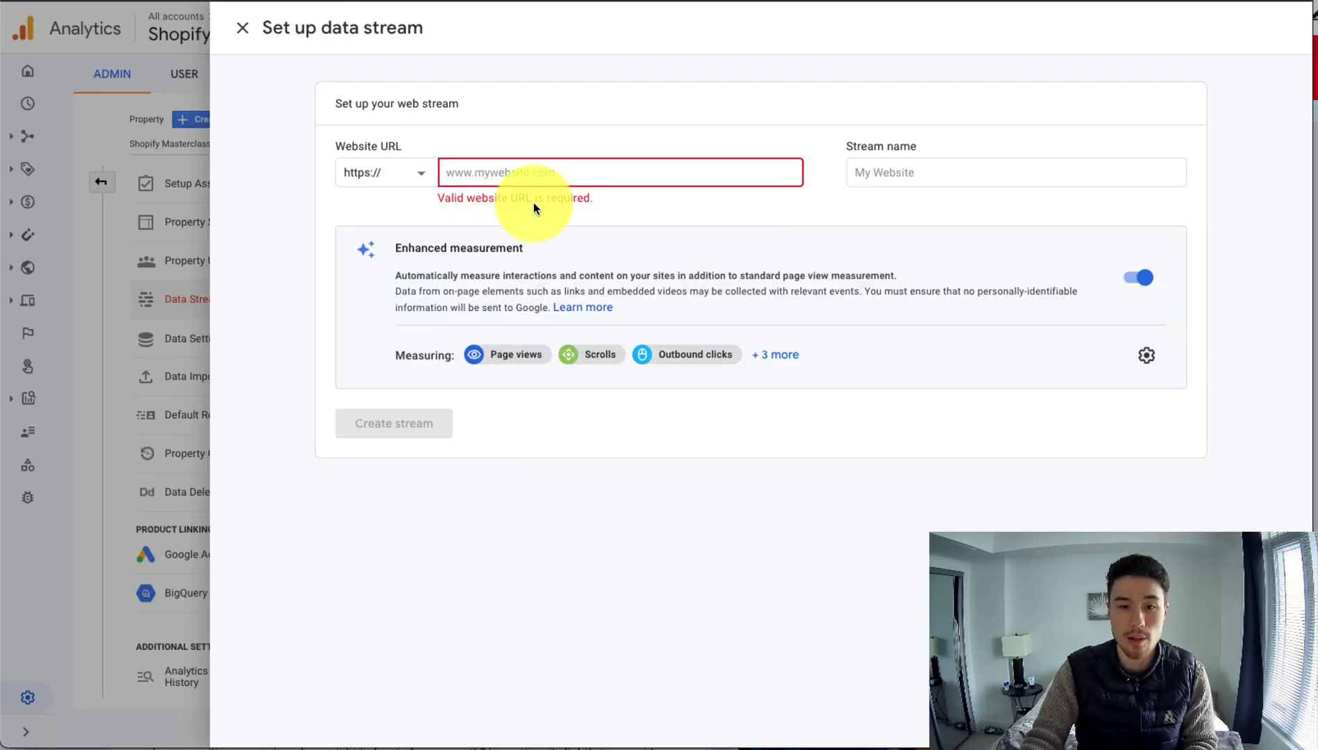
text(https://johnbrown321123321.myshopify.com/)
click(895, 175)
text(Shop)
text(class)
click(583, 172)
key(BackSpace)
click(503, 199)
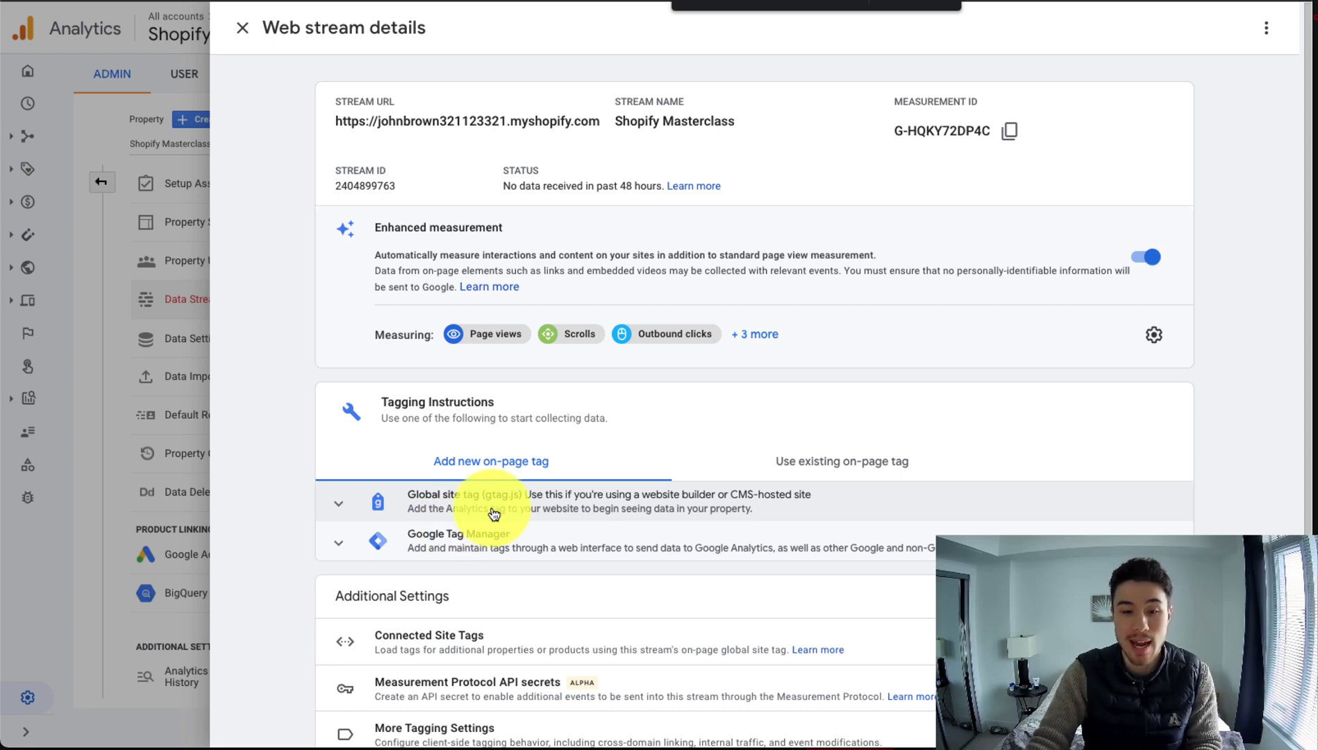
Expand the Global site tag (gtag.js) section to reveal the stream's snippet.
click(425, 513)
scroll(427, 513, down, 2)
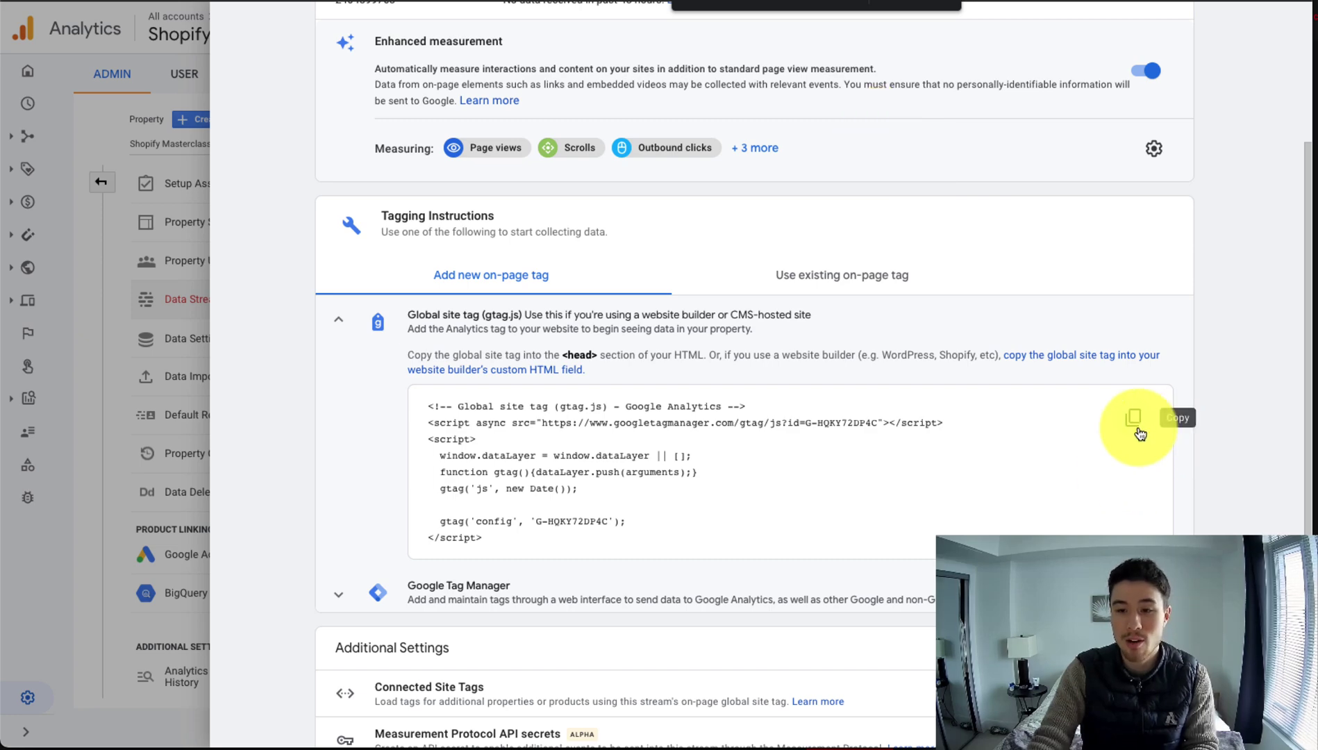
Back up the live Debut theme, then open its code editor on theme.liquid.
click(539, 10)
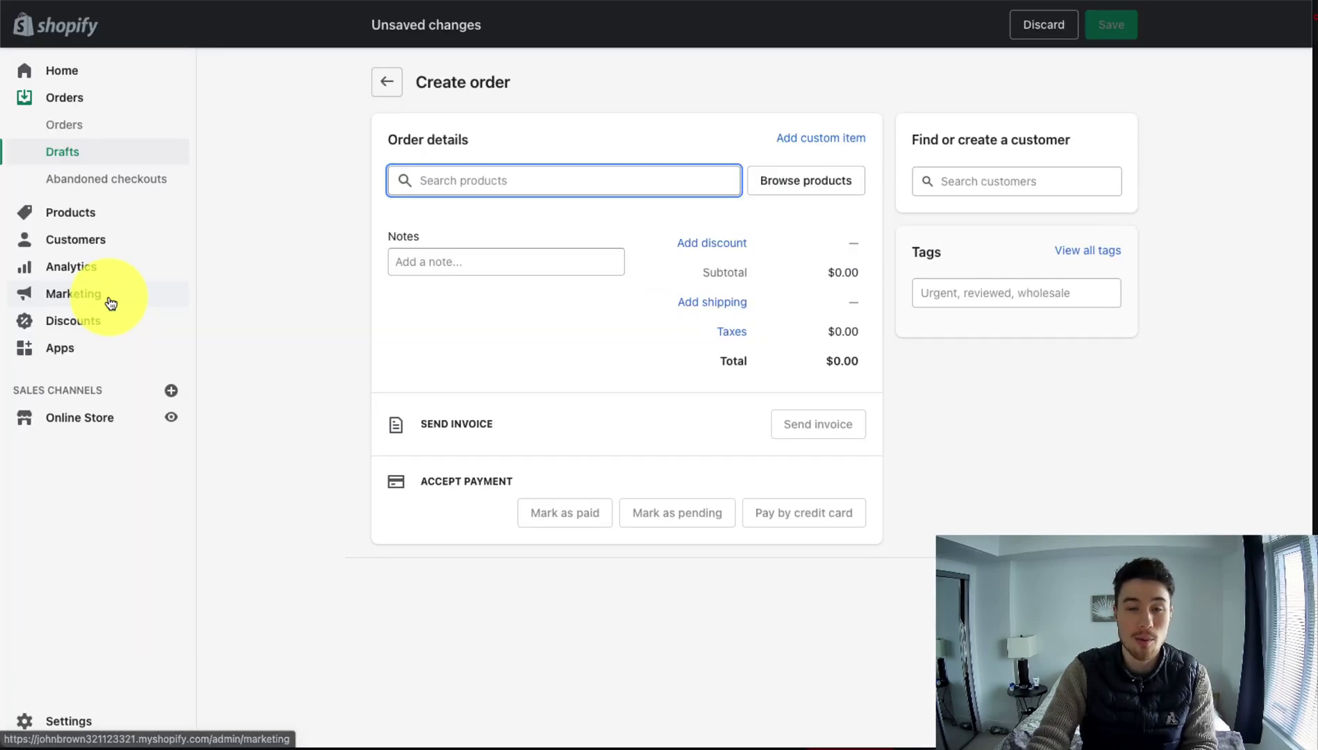
click(102, 414)
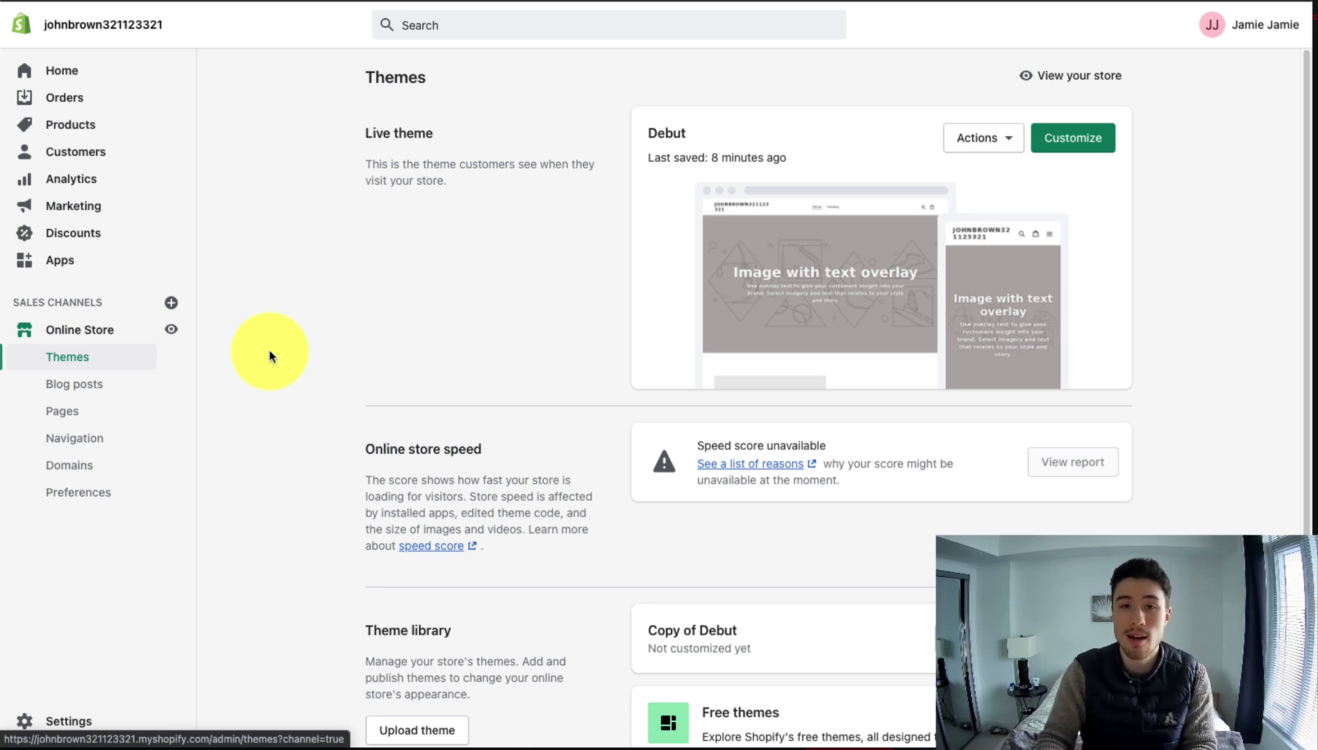
click(985, 137)
click(972, 260)
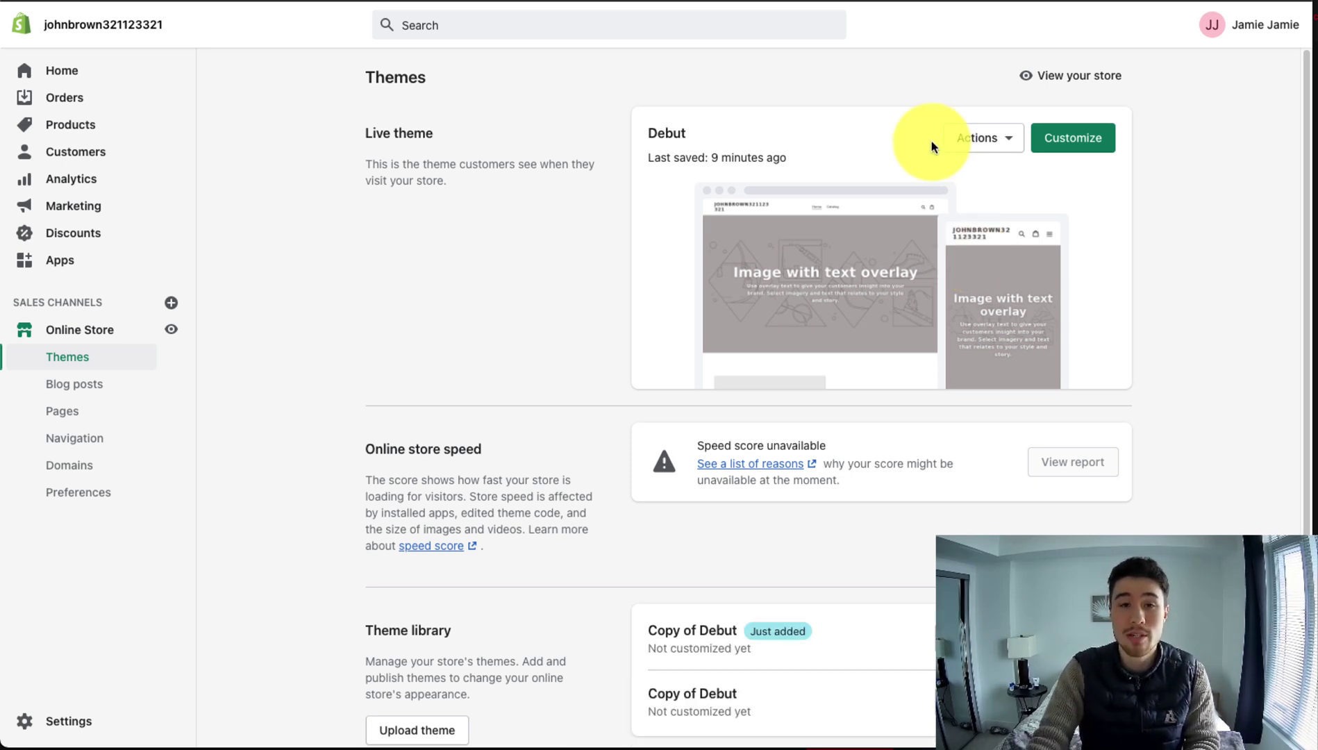
click(988, 149)
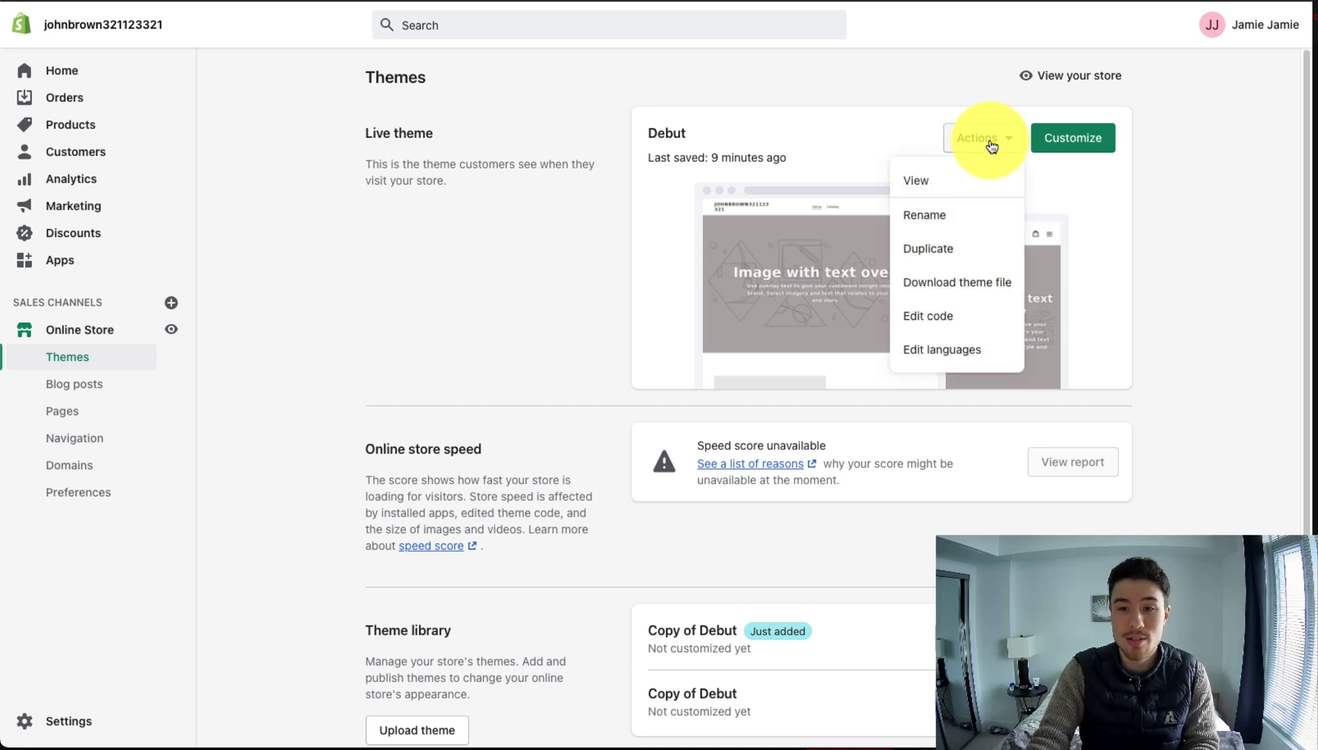
click(960, 318)
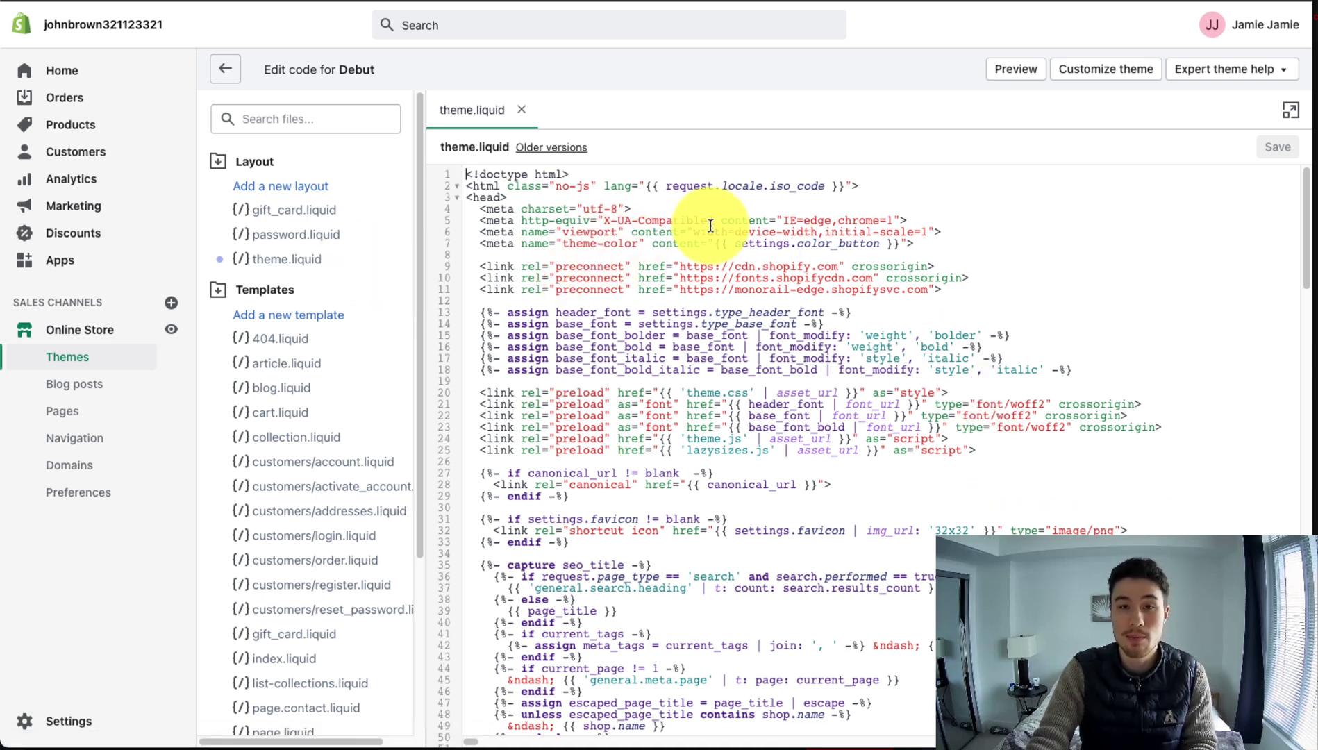
scroll(710, 228, down, 1)
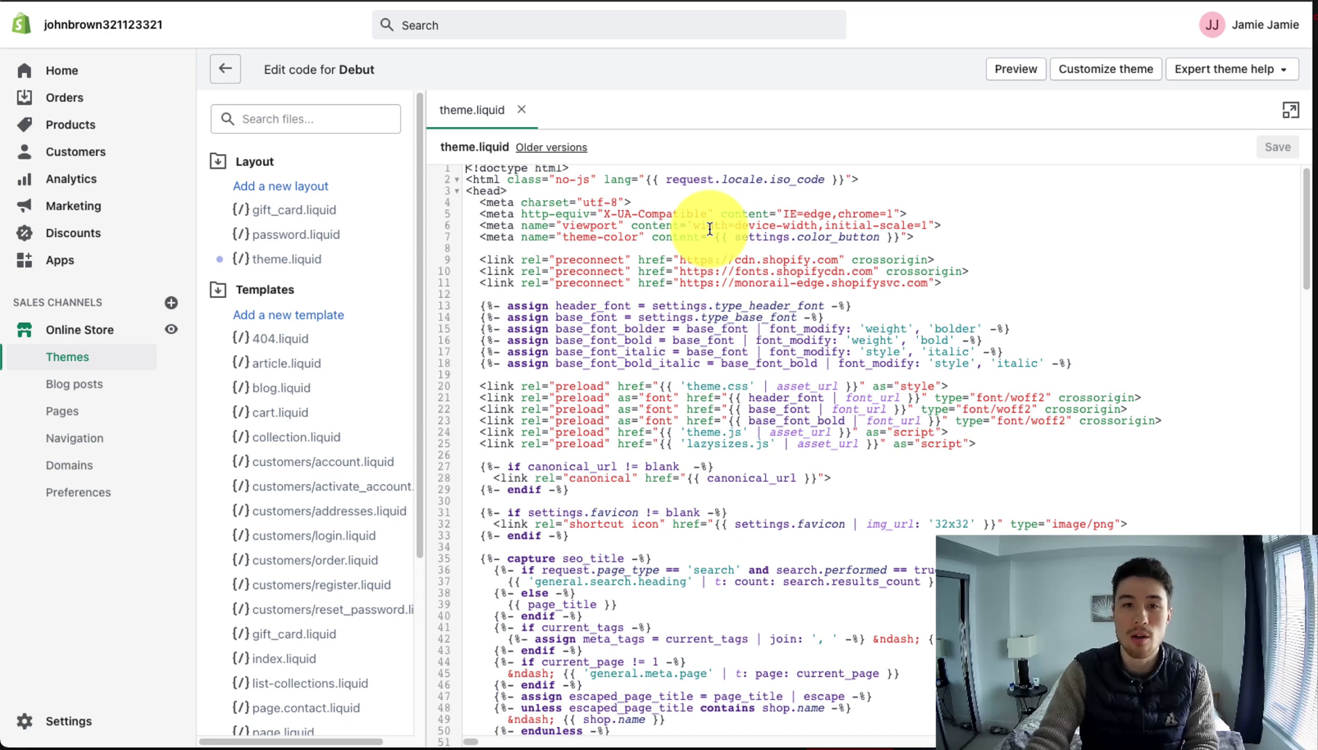
scroll(645, 188, up, 1)
Find the closing head tag in theme.liquid by searching '/head'.
click(640, 198)
key(ctrl+f)
text(/head)
key(Return)
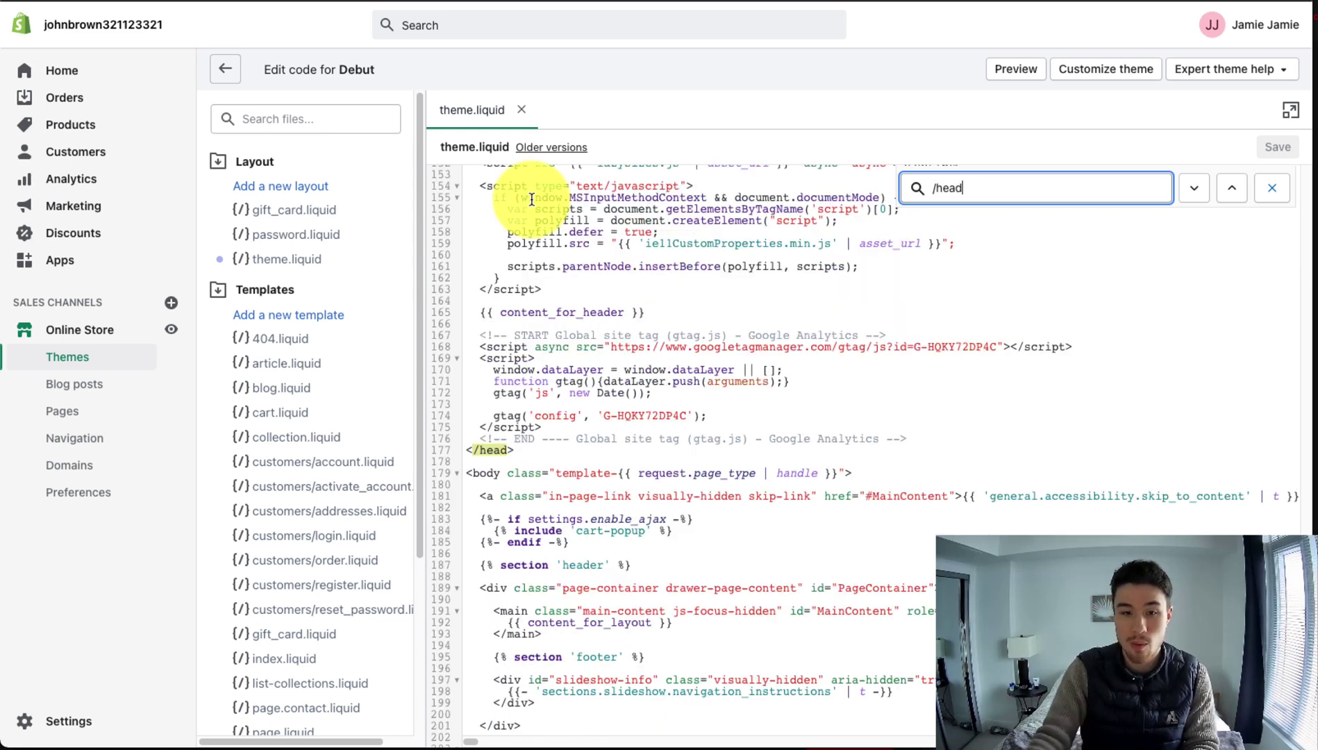
Replace the old Google Analytics snippet lines with the copied gtag code.
click(921, 413)
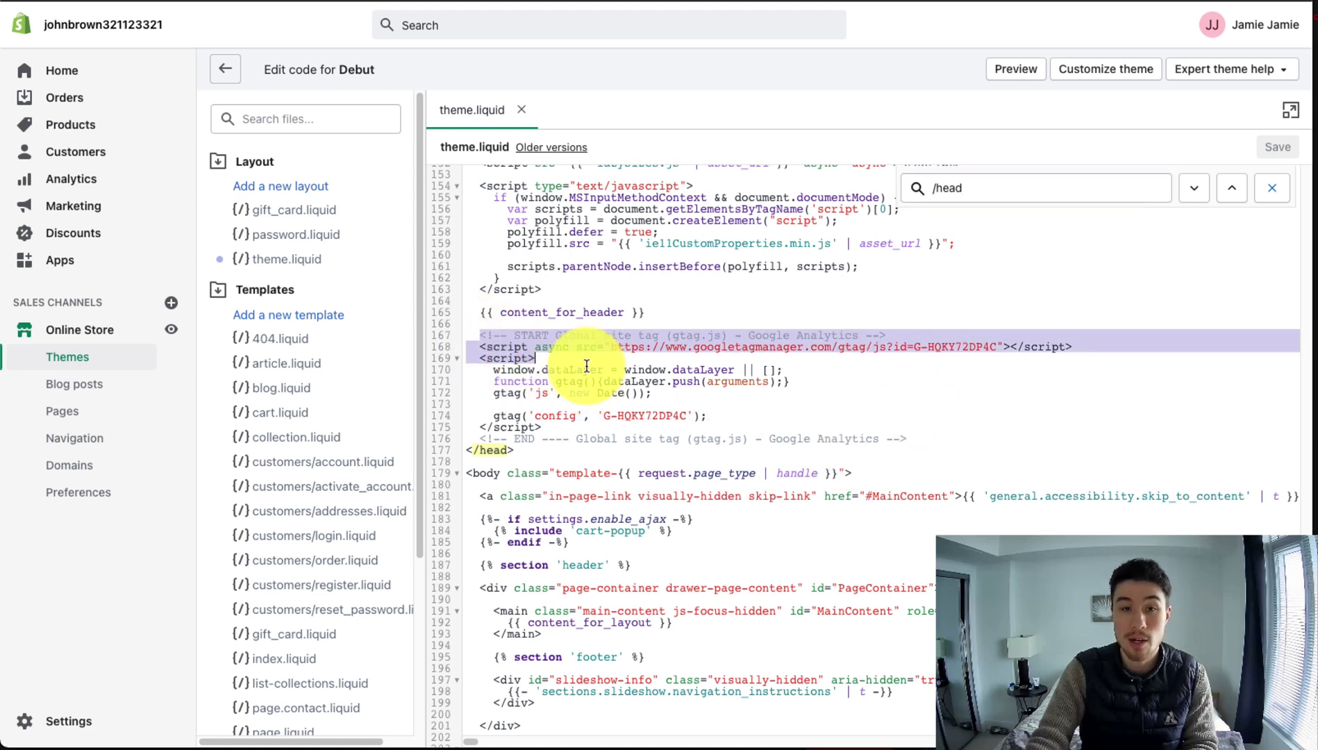
drag(479, 329, 876, 435)
click(922, 441)
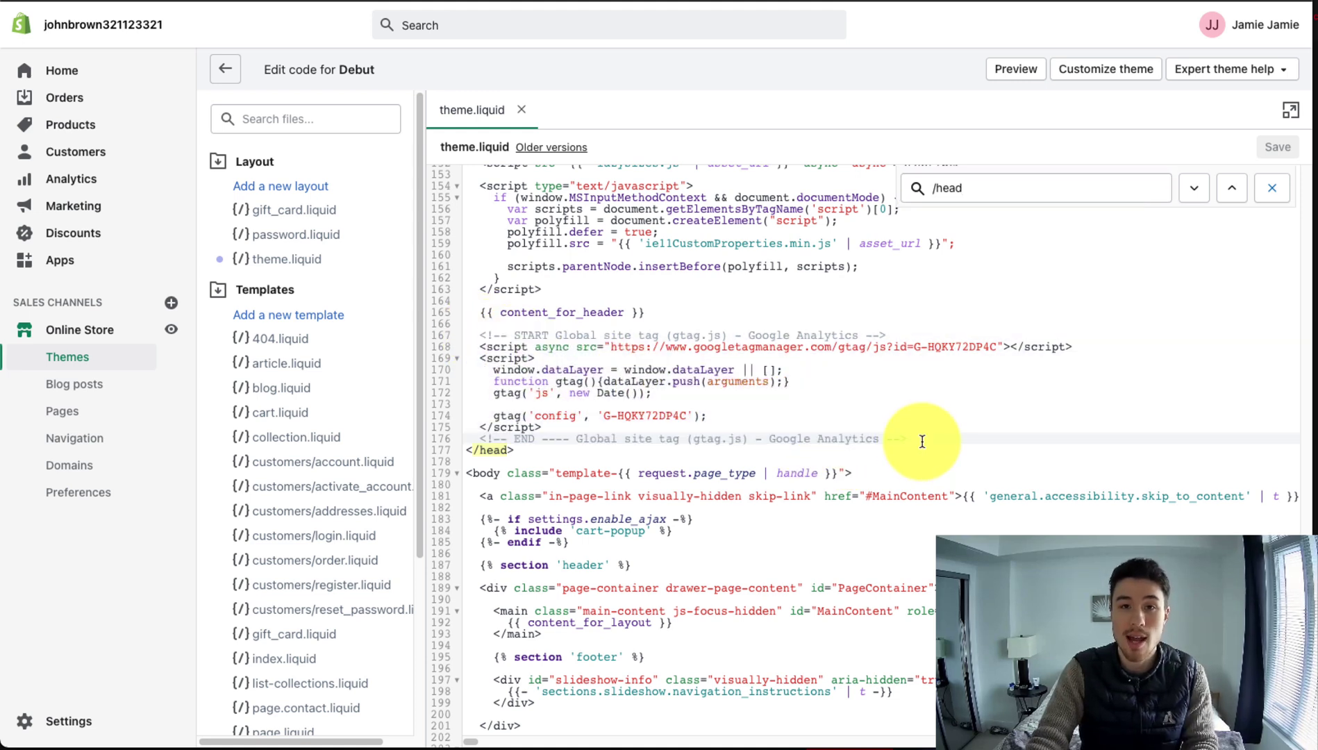
mouse_move(915, 437)
mouse_down()
mouse_move(481, 330)
mouse_move(725, 420)
mouse_up()
text(<!-- Global site tag (gtag.js) - Google Analytics --> <script async src="https://www.googletagmanager.com/gtag/js?id=G-HQKY72DP4C"></script> <script>   window.dataLayer = window.dataLayer || [];   function gtag(){dataLayer.push(arguments);}   gtag('js', new Date());    gtag('config', 'G-HQKY72DP4C'); </script>)
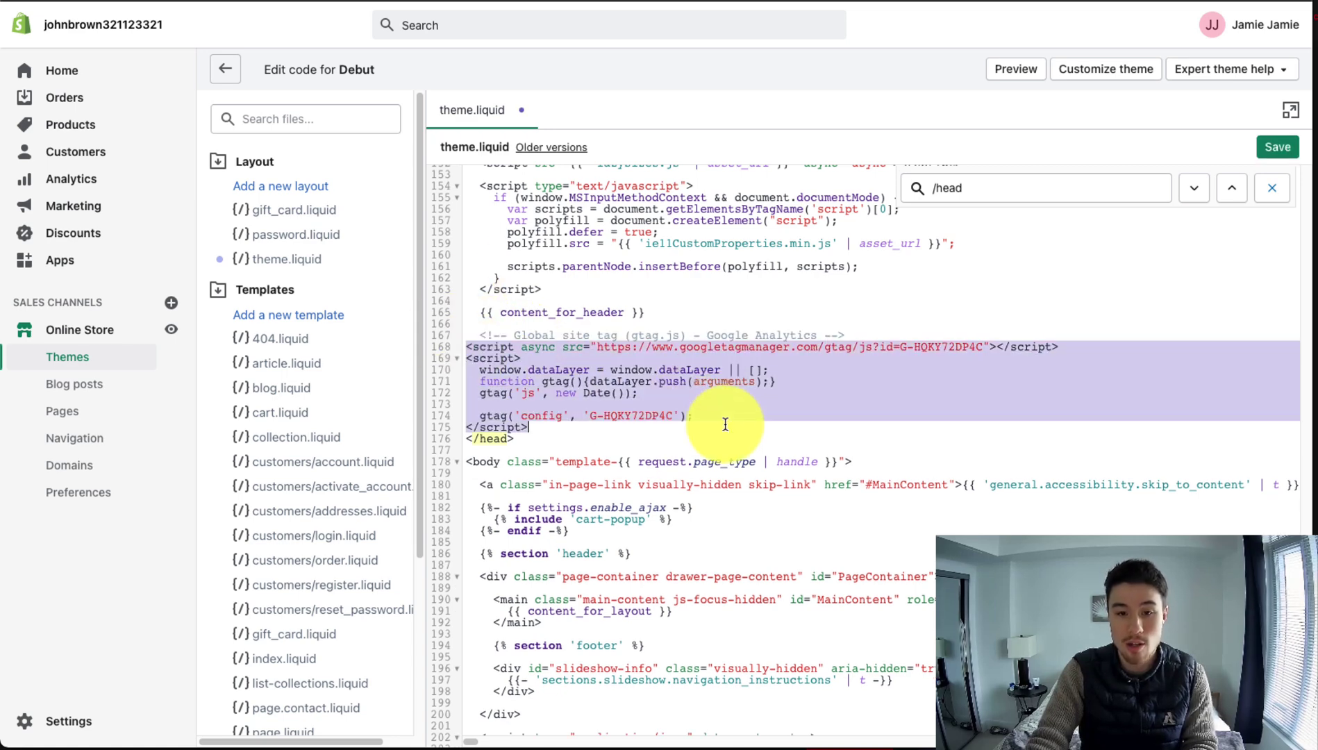
Indent the pasted gtag code and select the Google Analytics comment on line 167.
key(Tab)
key(Tab)
click(723, 394)
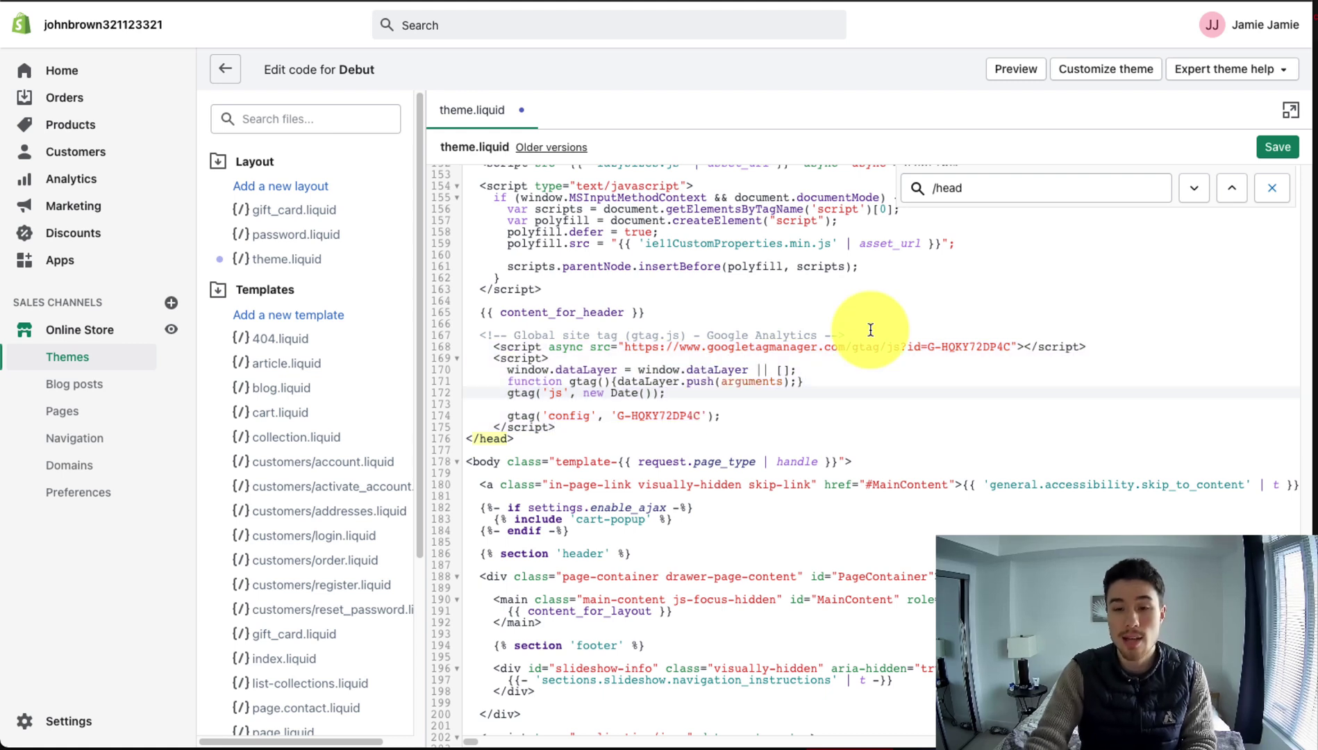
drag(870, 329, 480, 332)
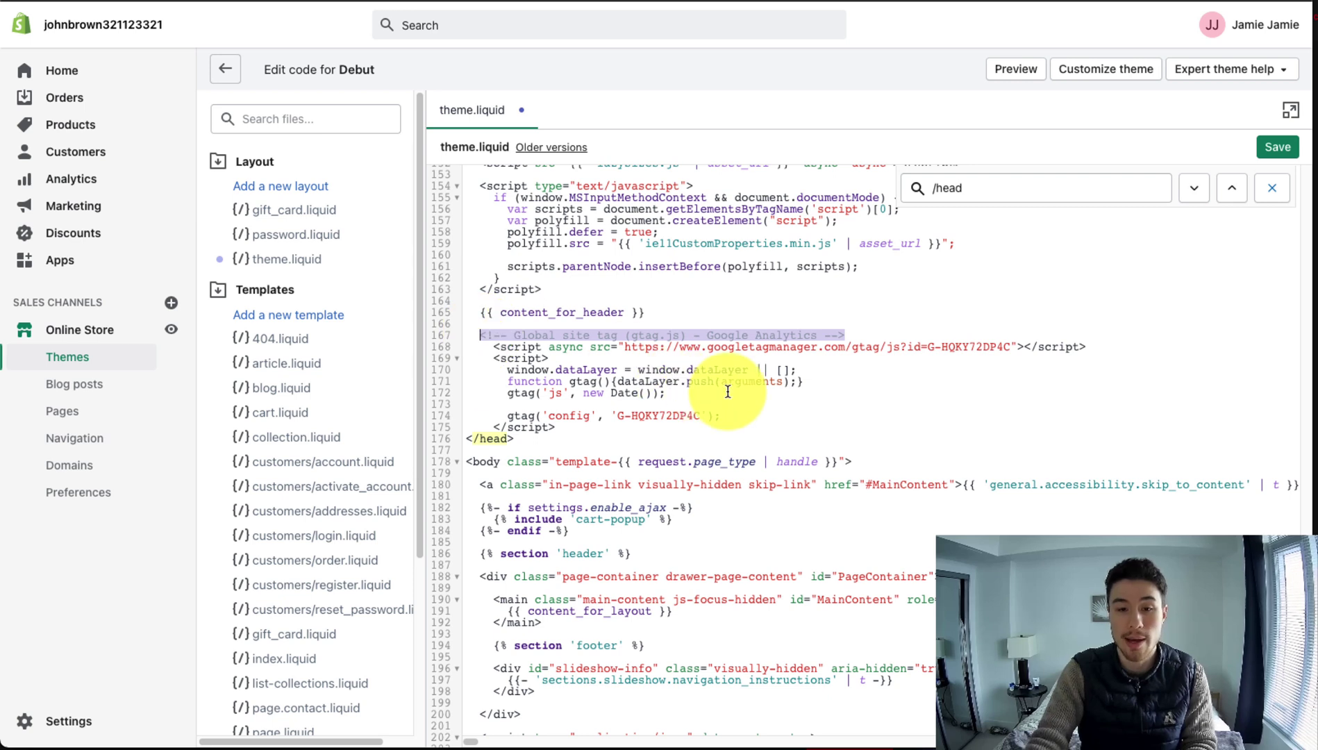
Paste the Google Analytics comment as an indented closing line after the script tag.
click(740, 413)
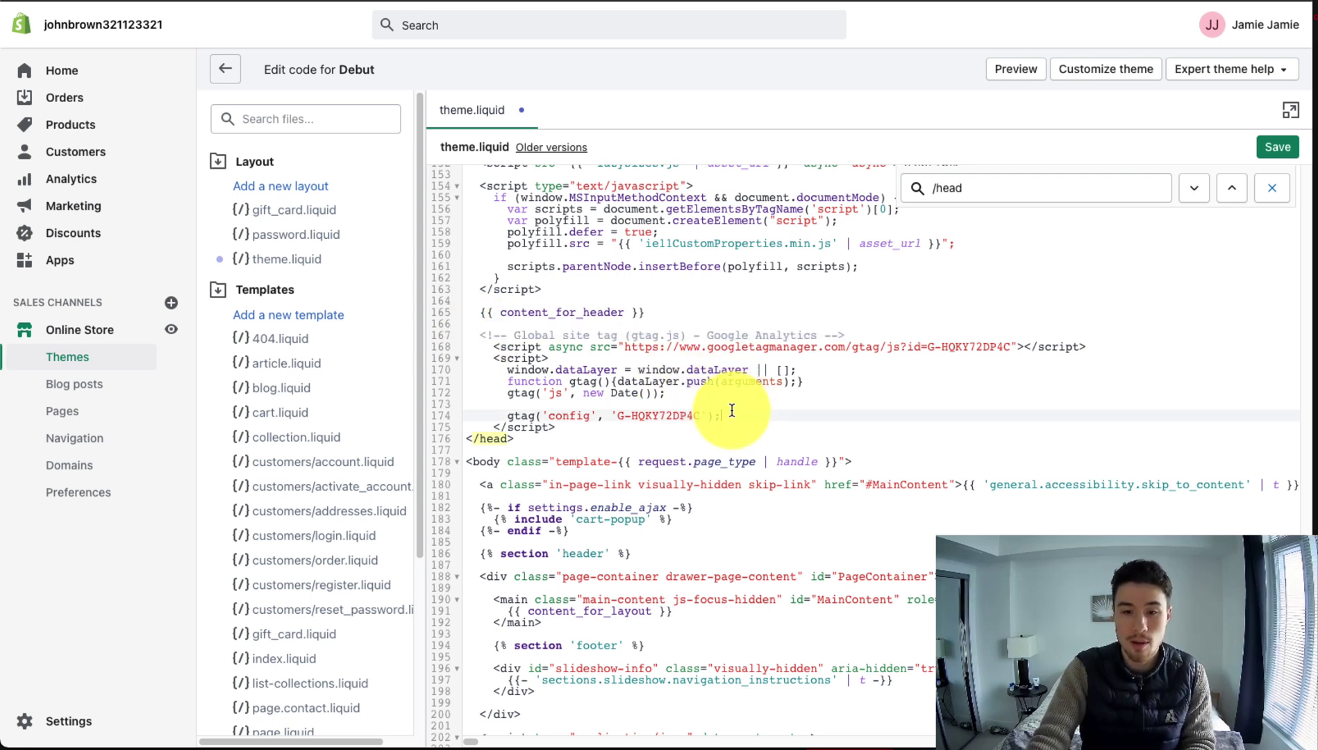
key(Return)
key(BackSpace)
key(BackSpace)
key(BackSpace)
key(BackSpace)
key(Down)
key(Return)
right_click(533, 433)
click(588, 565)
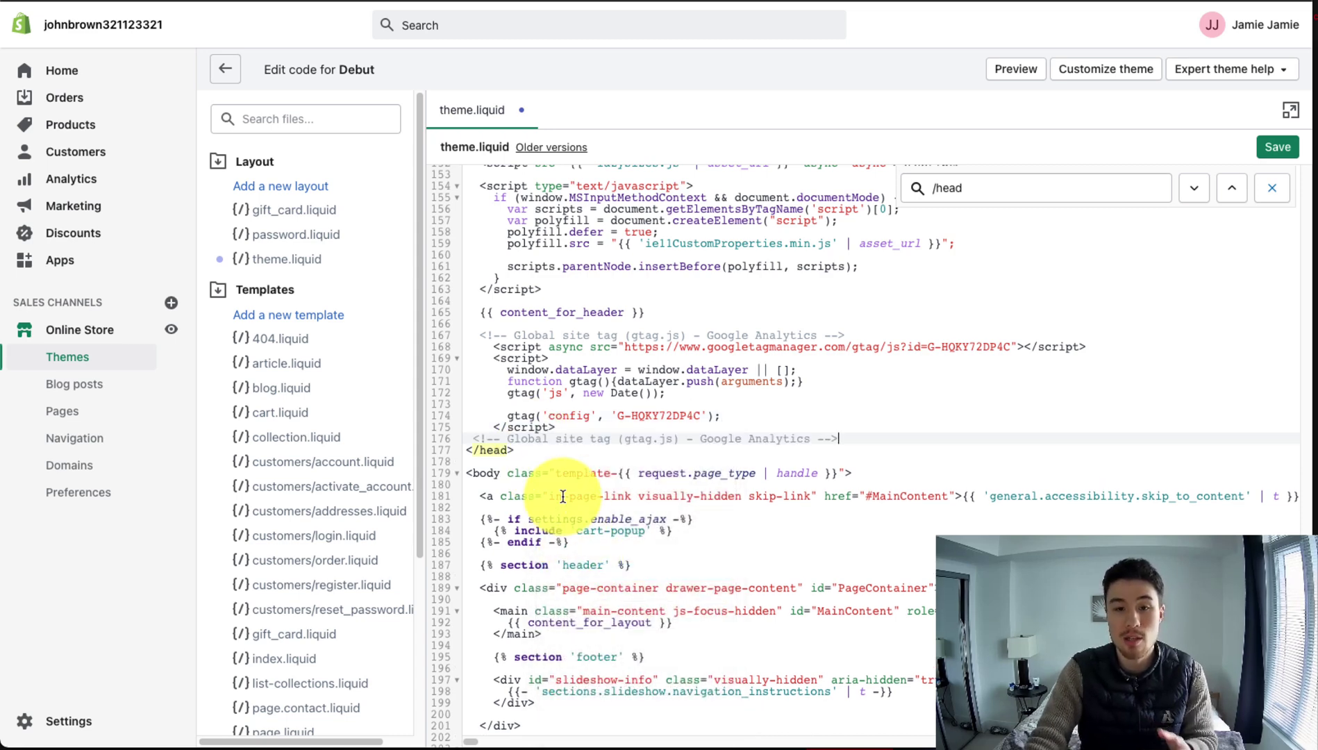
click(482, 436)
key(Tab)
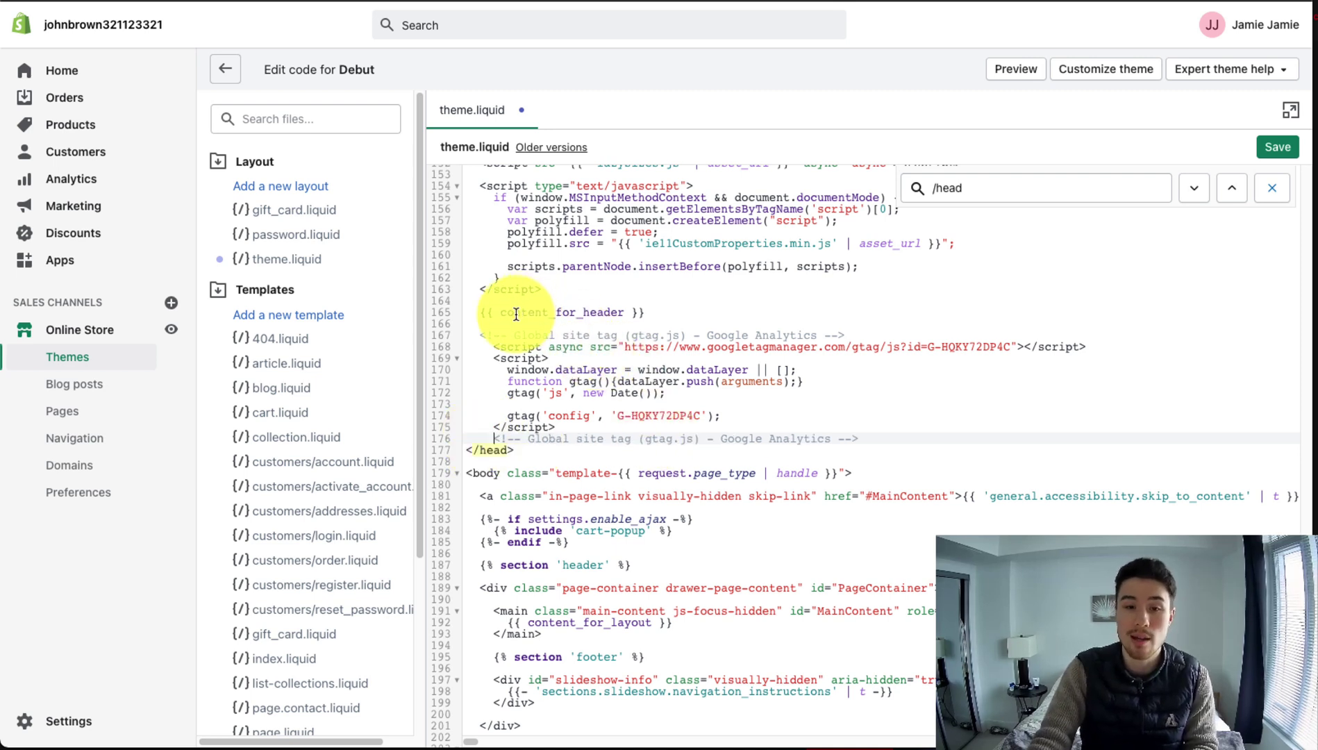
Label the opening and closing comments START and END, and save theme.liquid.
click(507, 336)
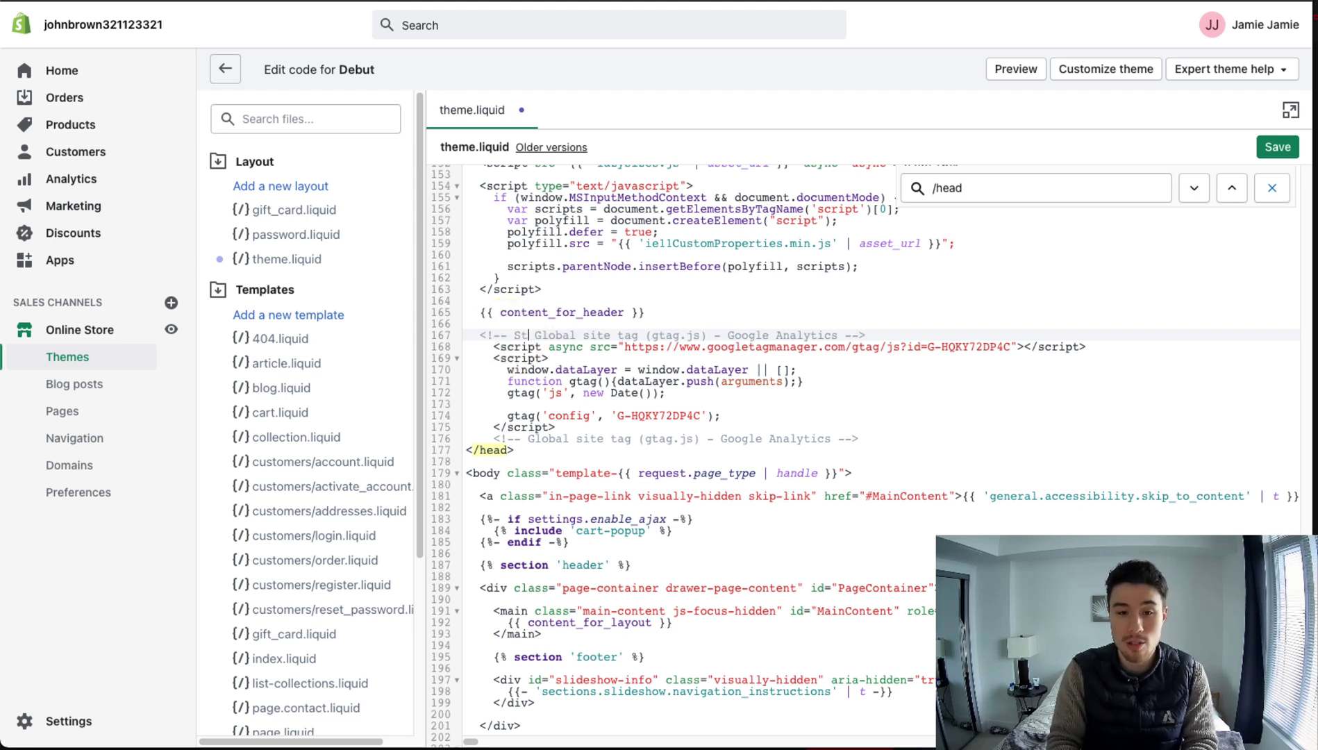
text(START ---)
key(Down)
key(Down)
key(Down)
key(Down)
key(Down)
key(Down)
key(Down)
key(Down)
text(END ---)
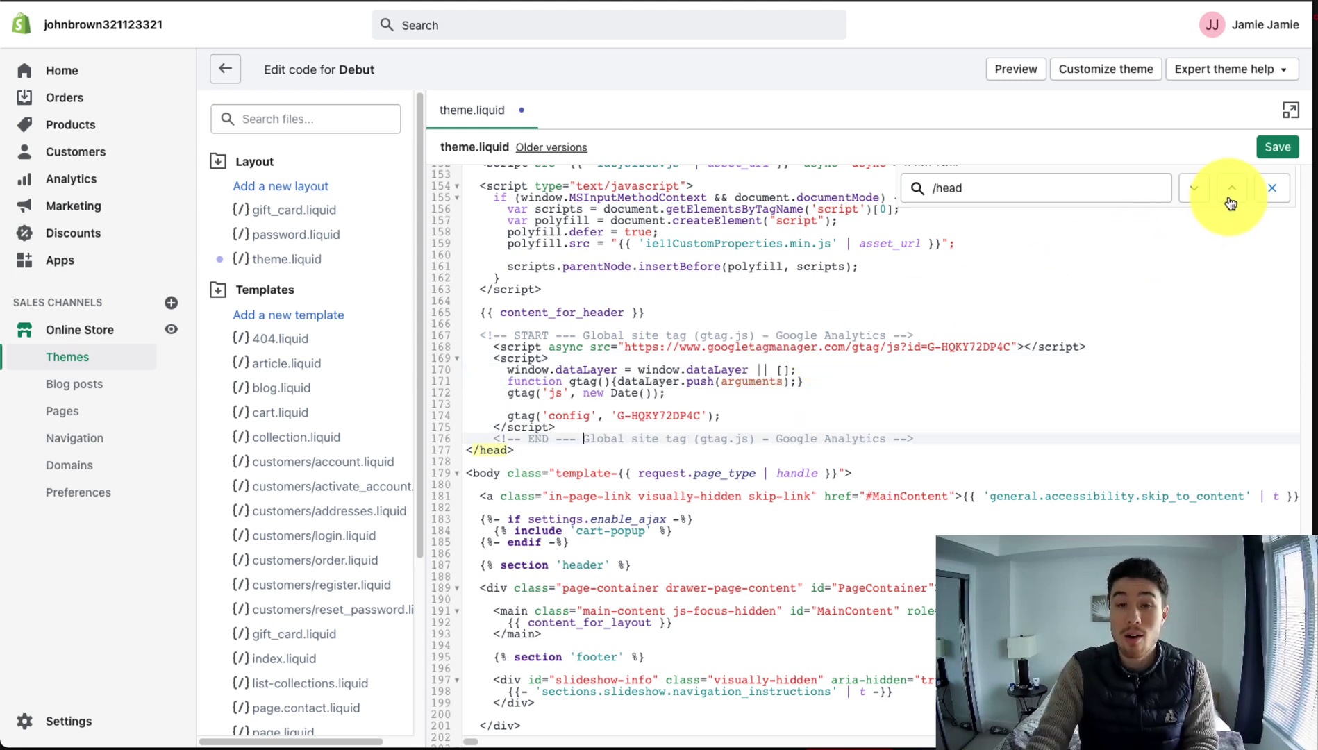
click(1269, 149)
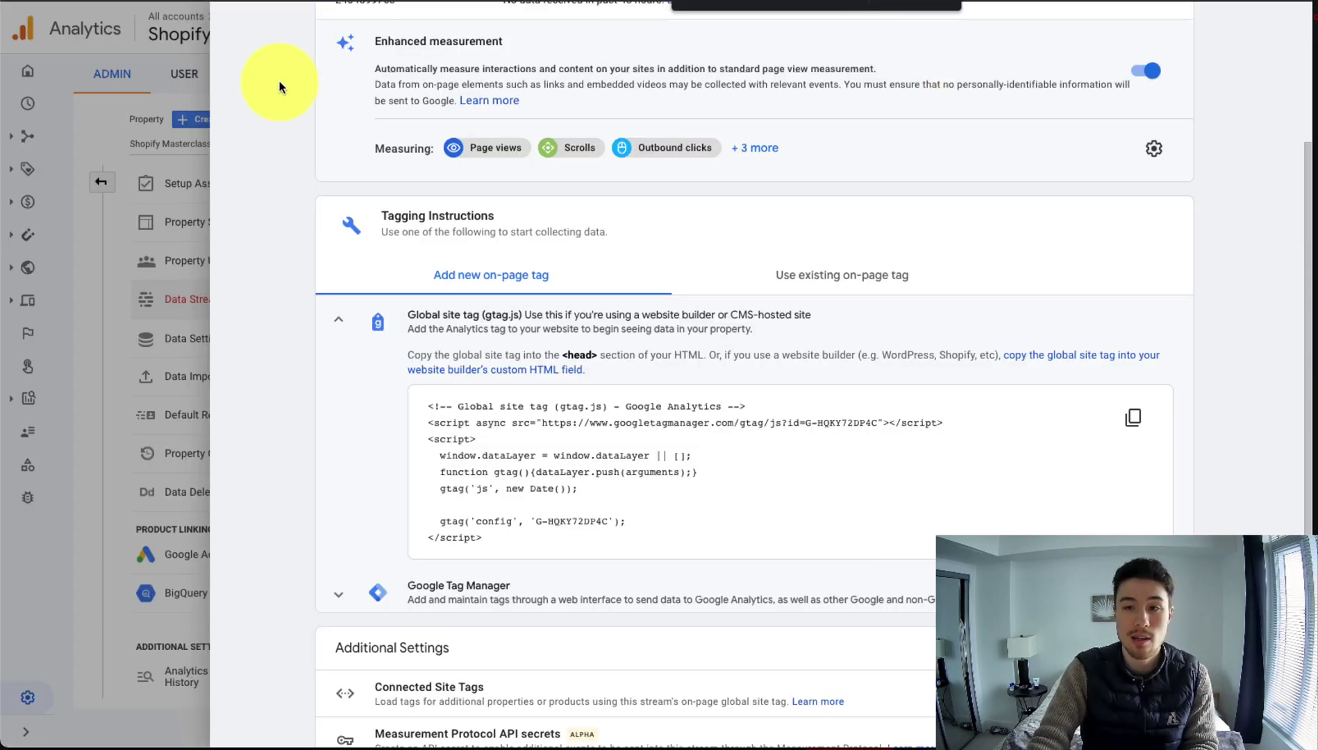
scroll(273, 83, up, 3)
Dismiss the web stream details panel and go to the Realtime report.
click(243, 31)
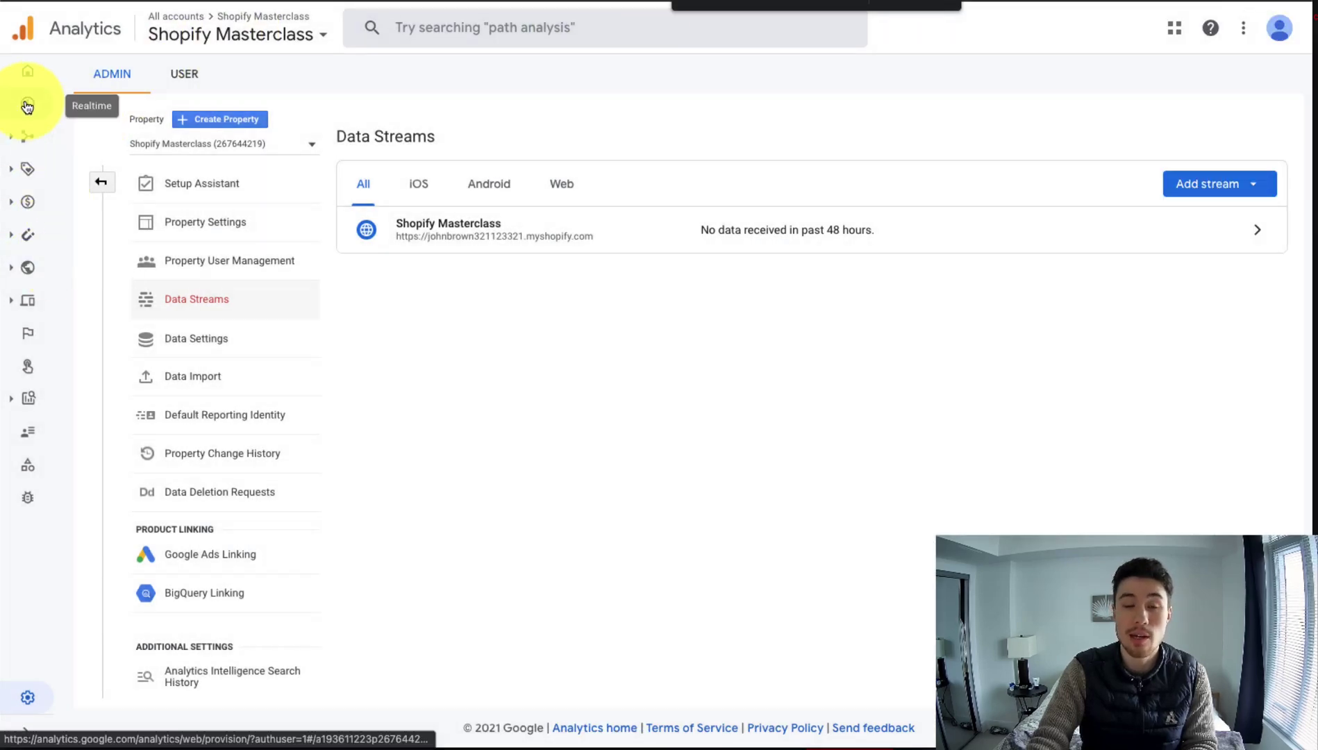
click(28, 105)
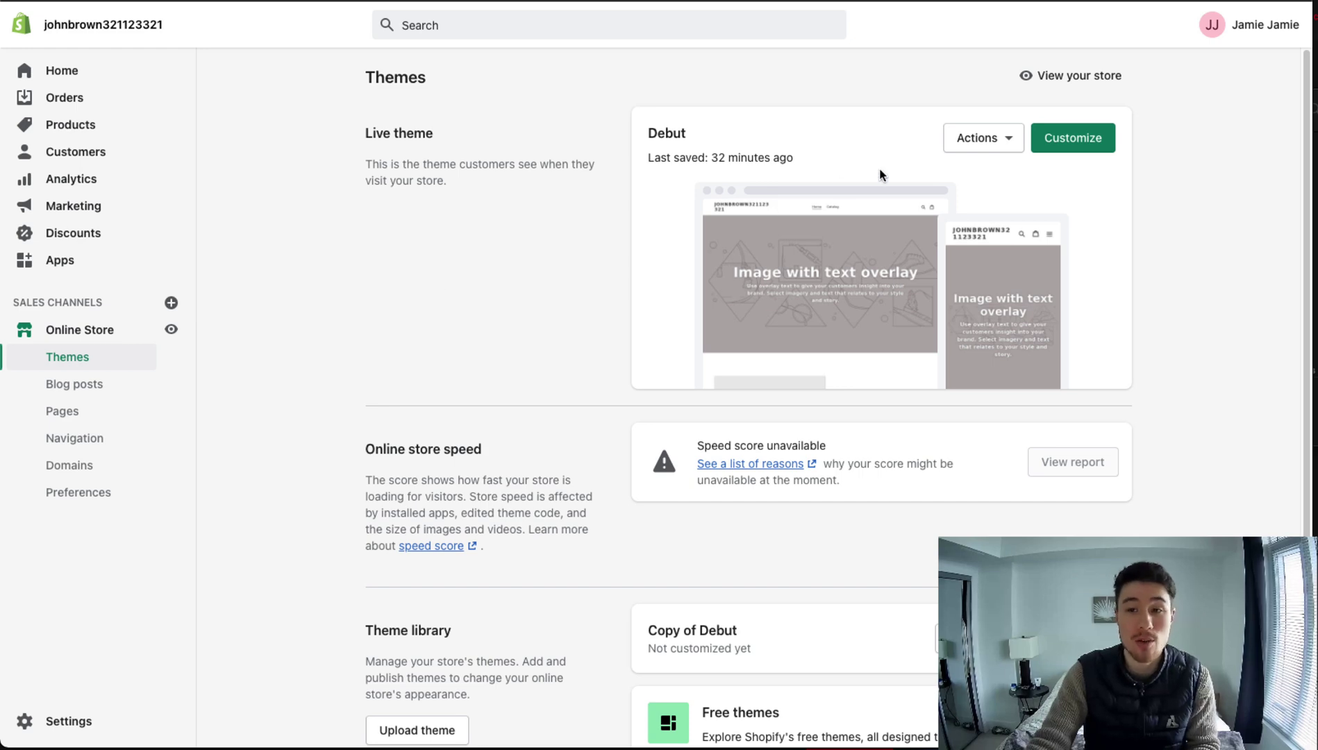
Open the live Shopify storefront to generate a realtime visit.
click(1122, 80)
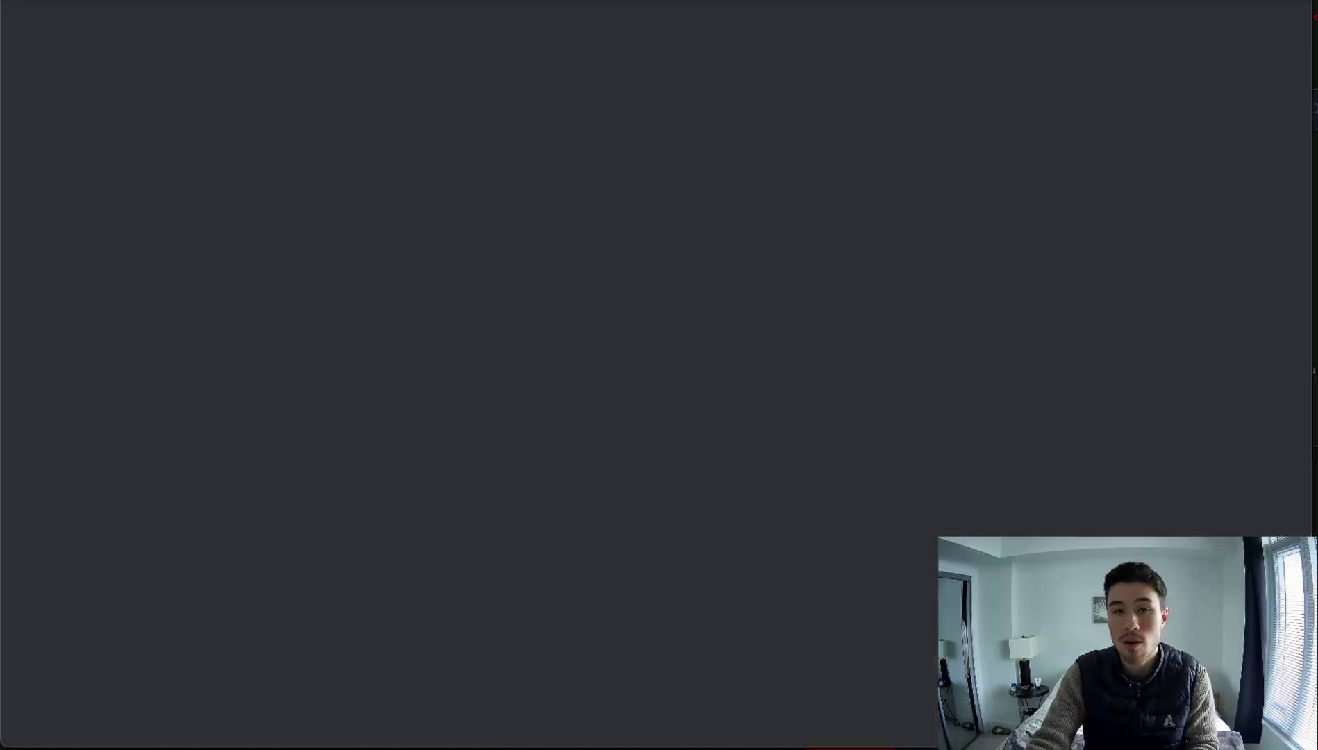
scroll(659, 345, down, 2)
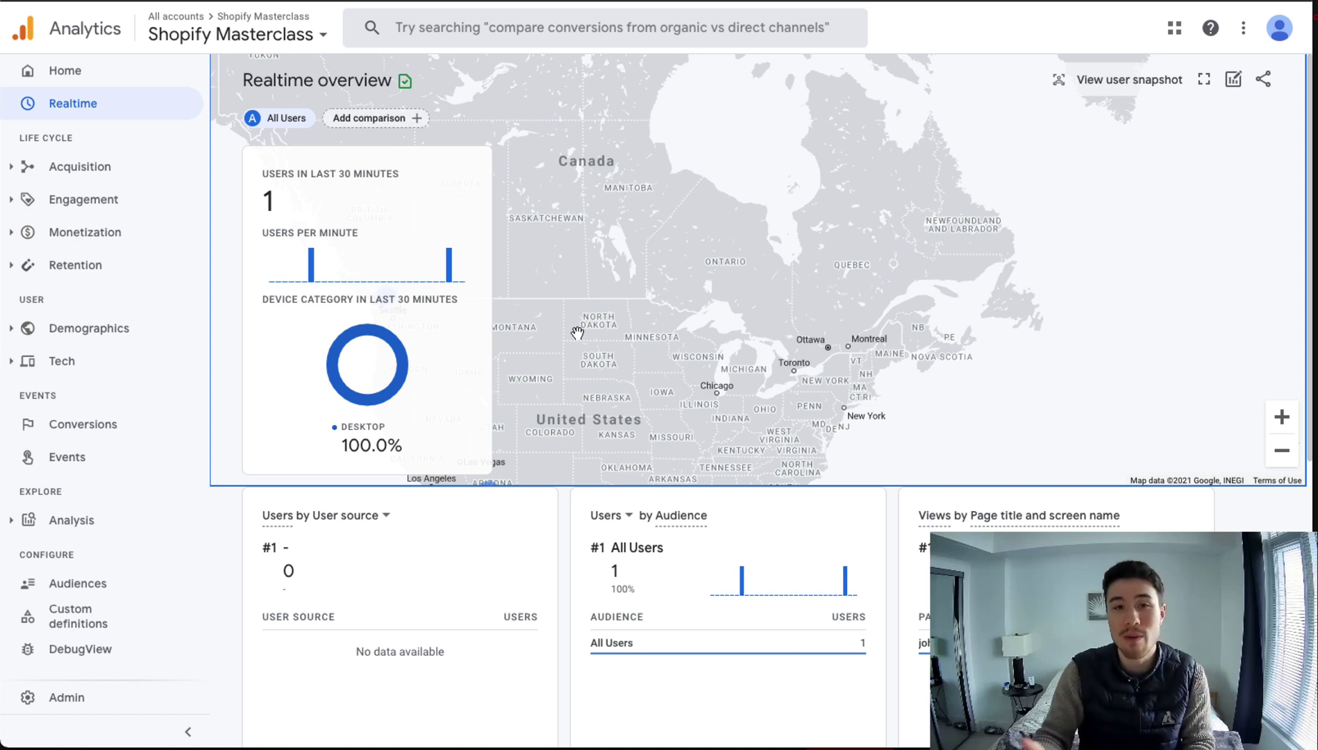
scroll(809, 588, down, 1)
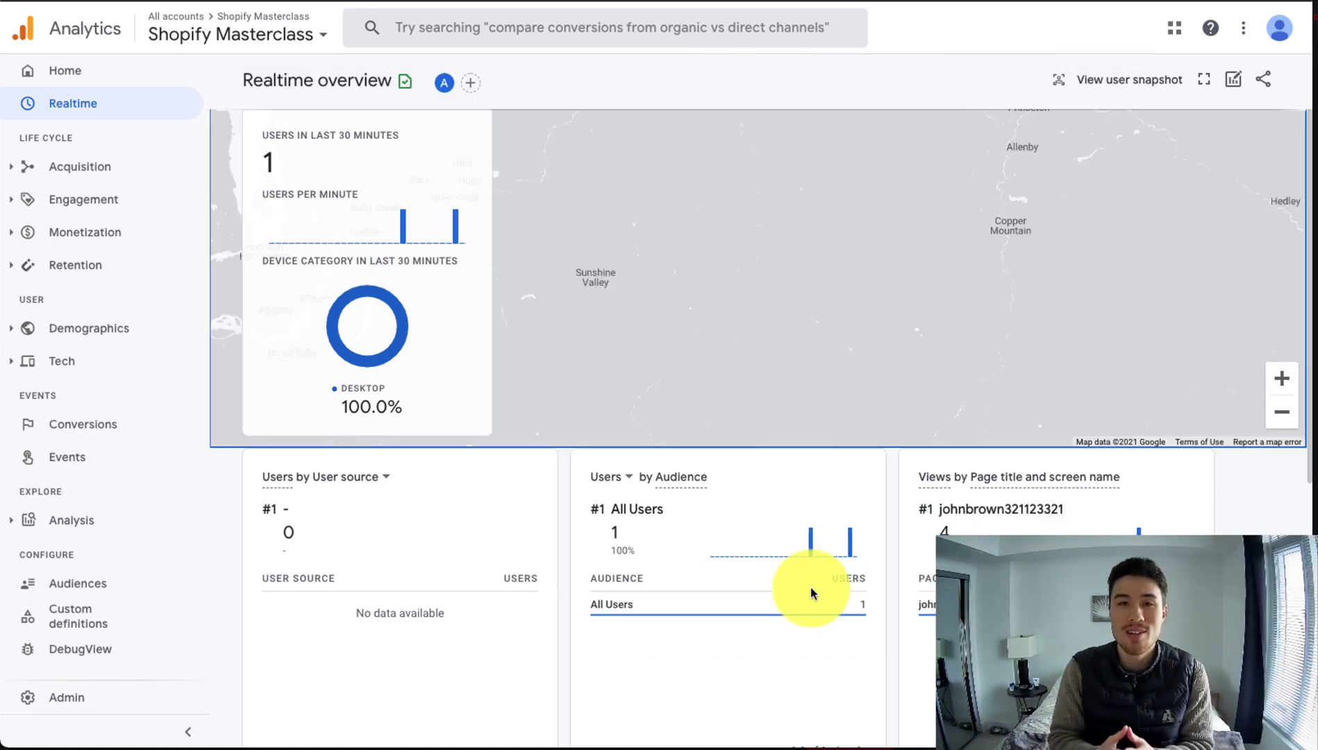